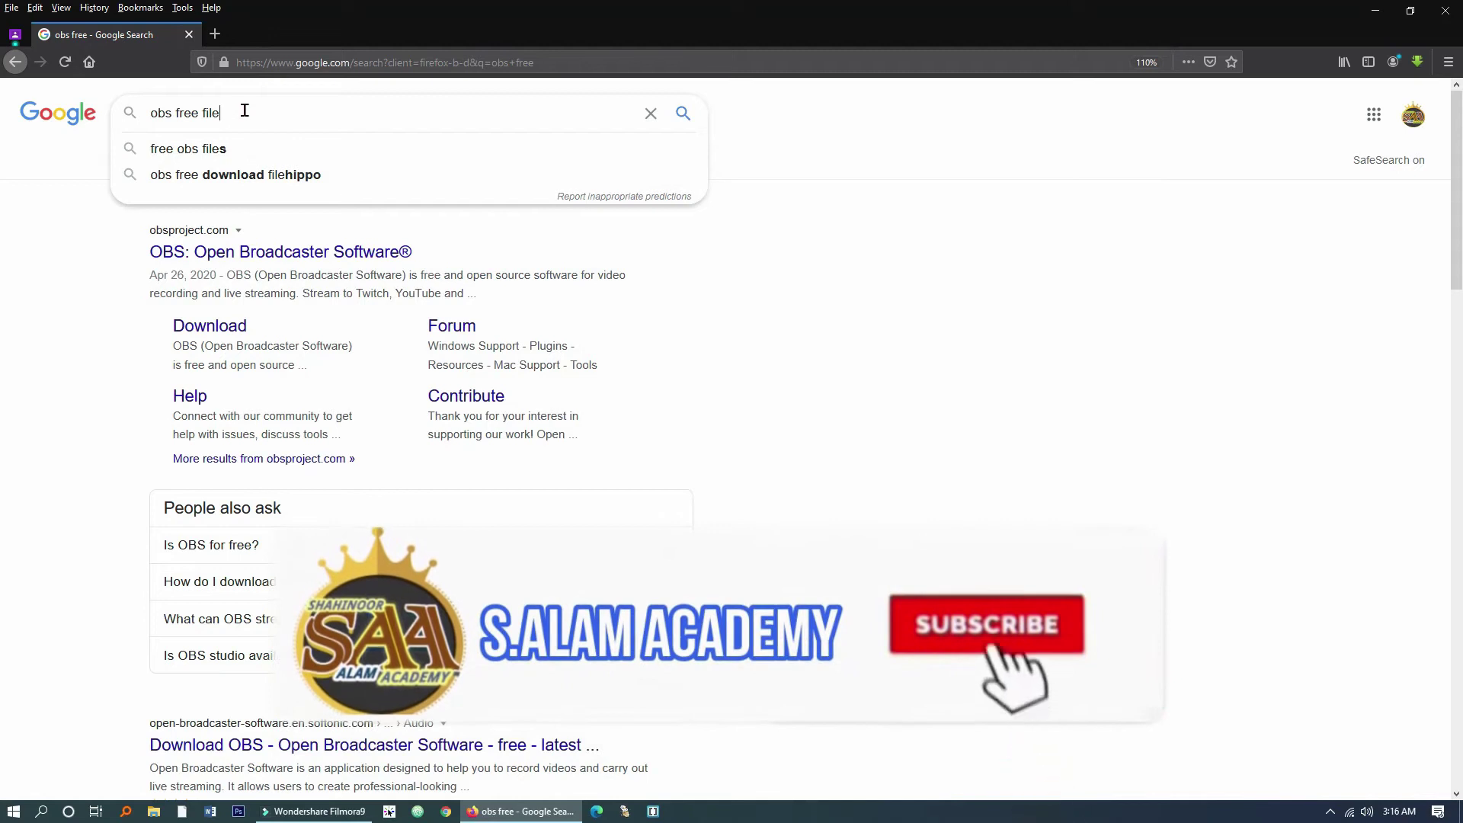
Search for "obs free download filehippo", request the OBS Studio download from FileHippo, and cancel saving the installer
click(258, 183)
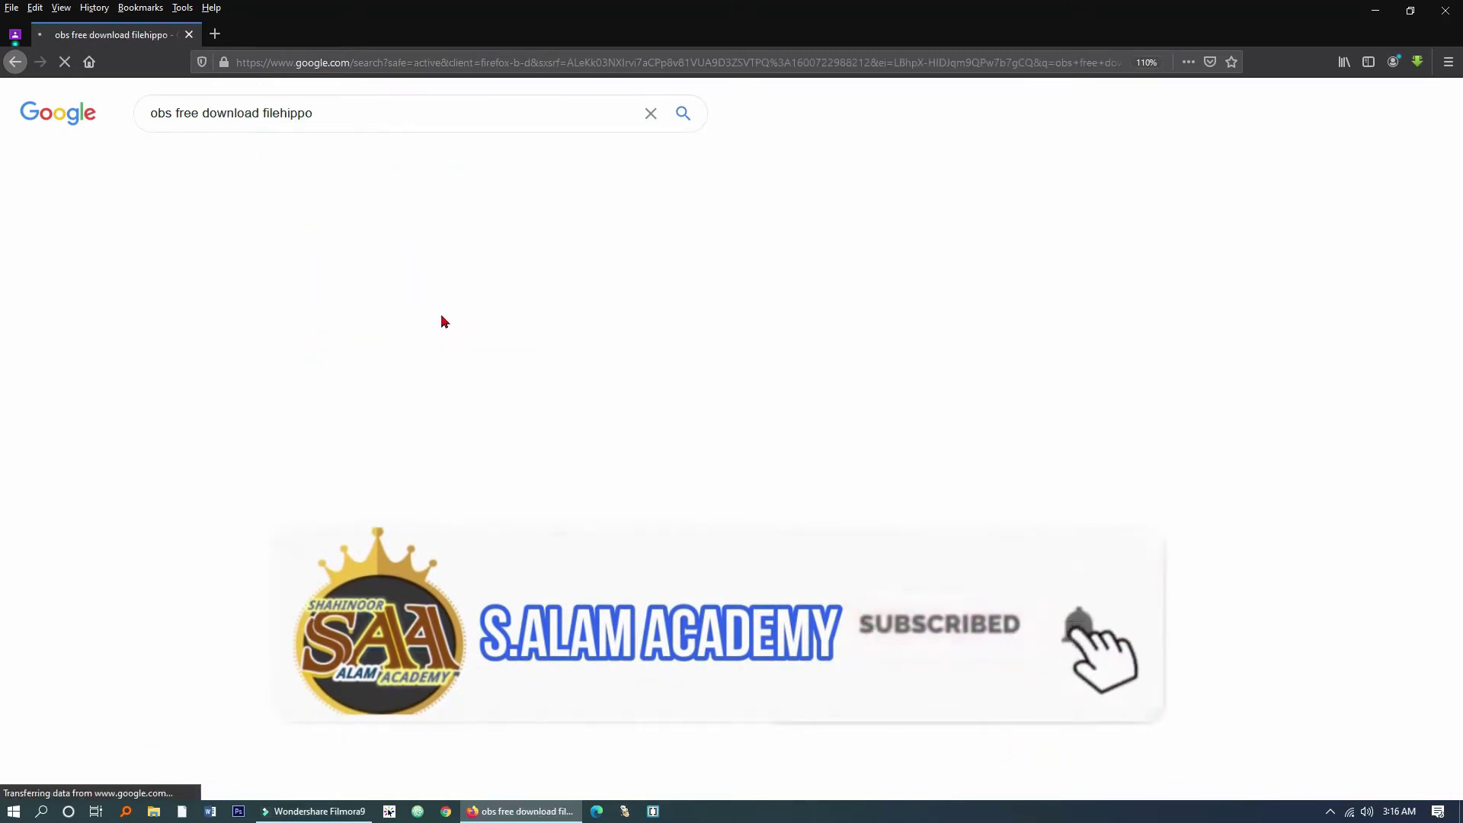
click(360, 256)
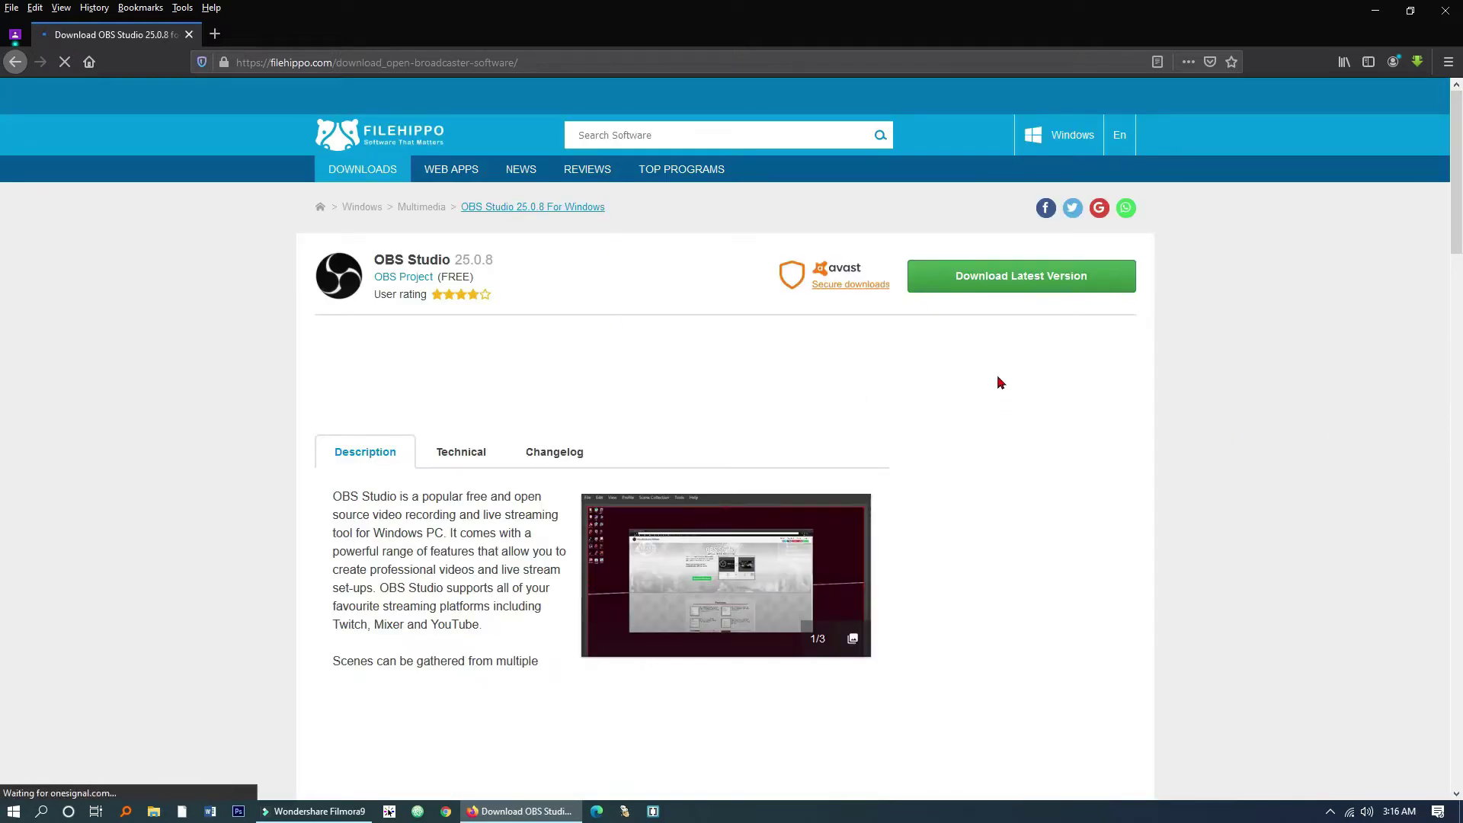
click(1025, 290)
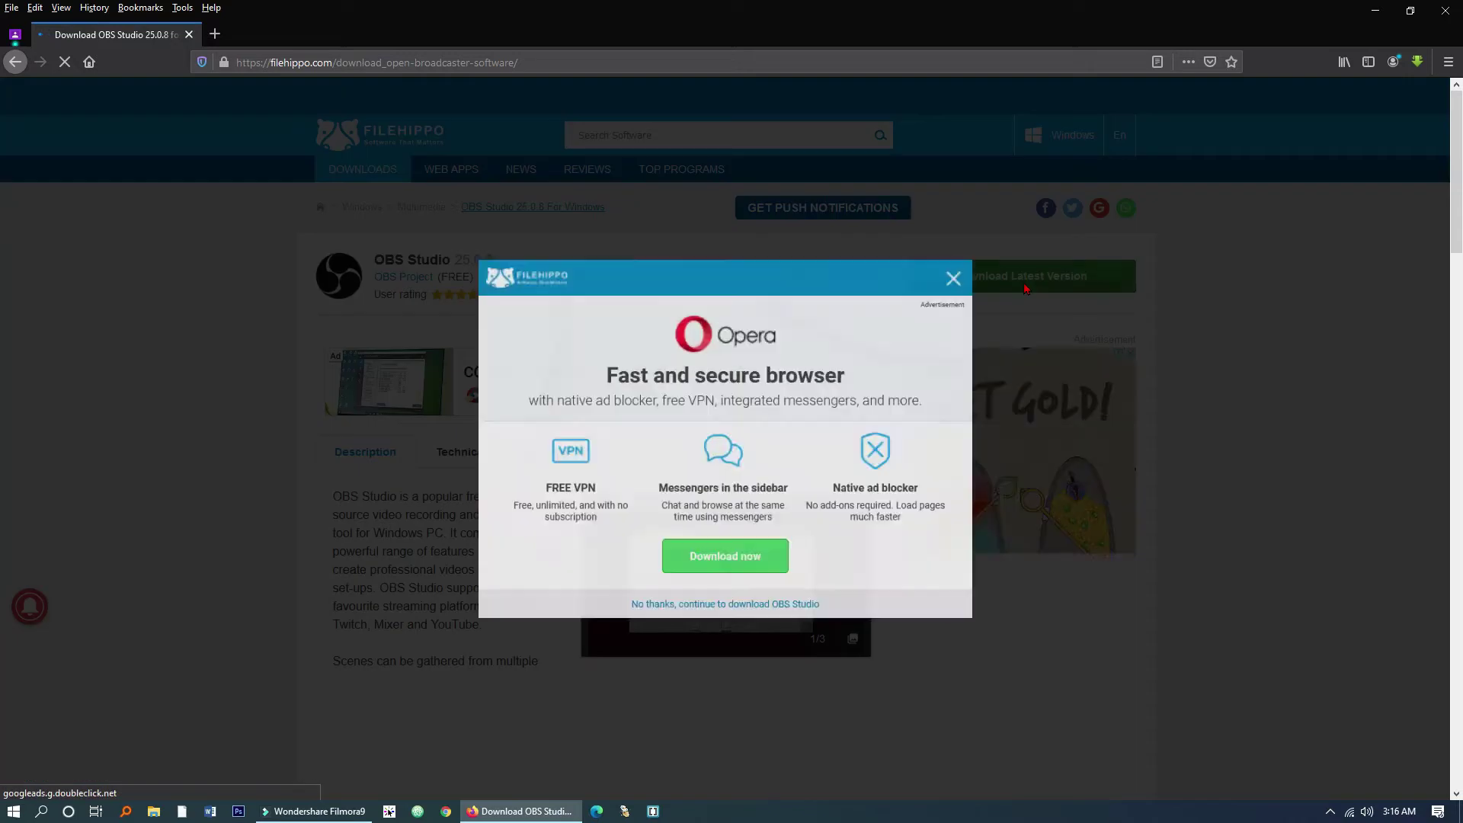
click(978, 262)
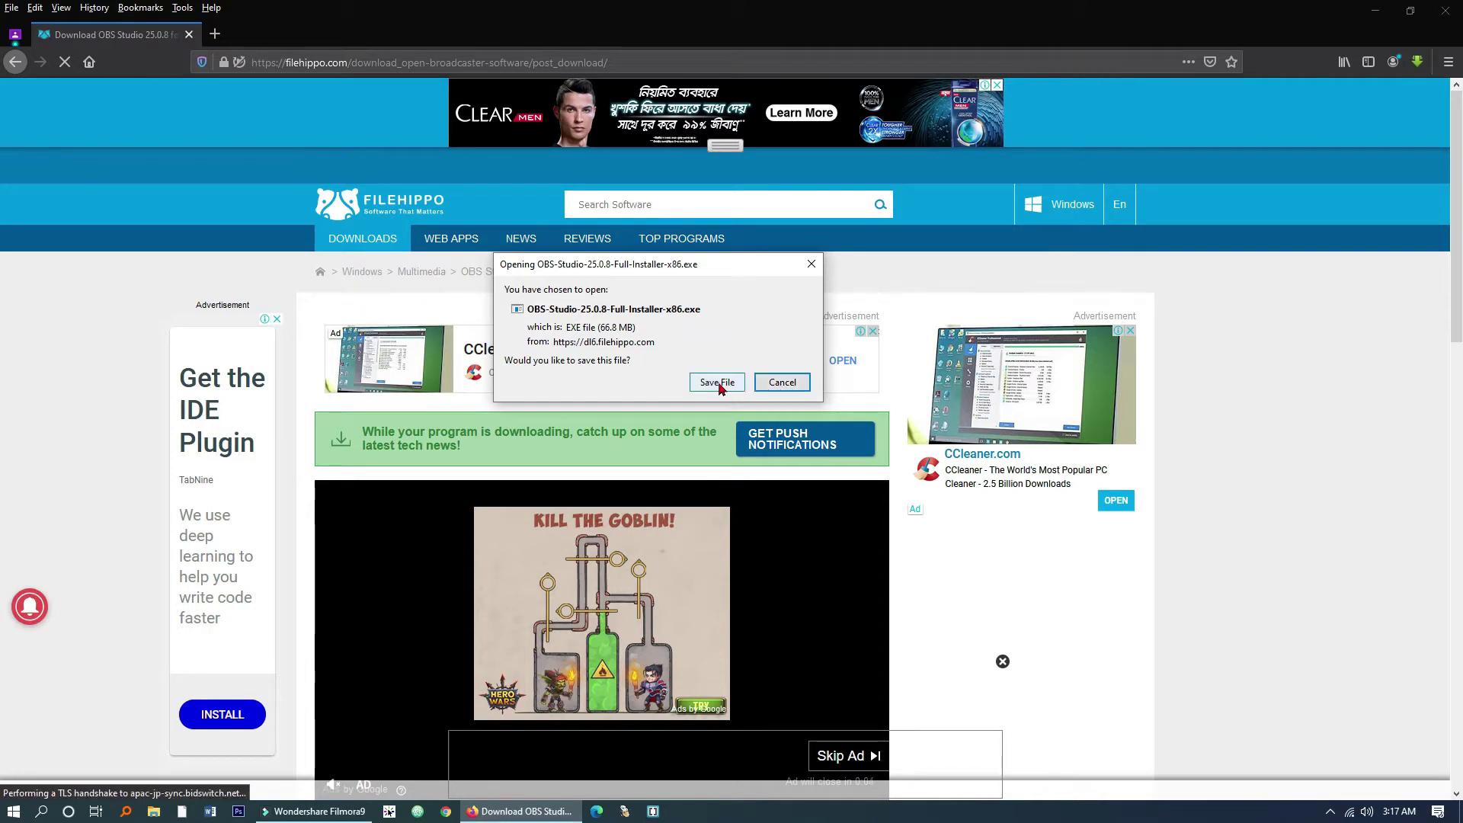
click(783, 381)
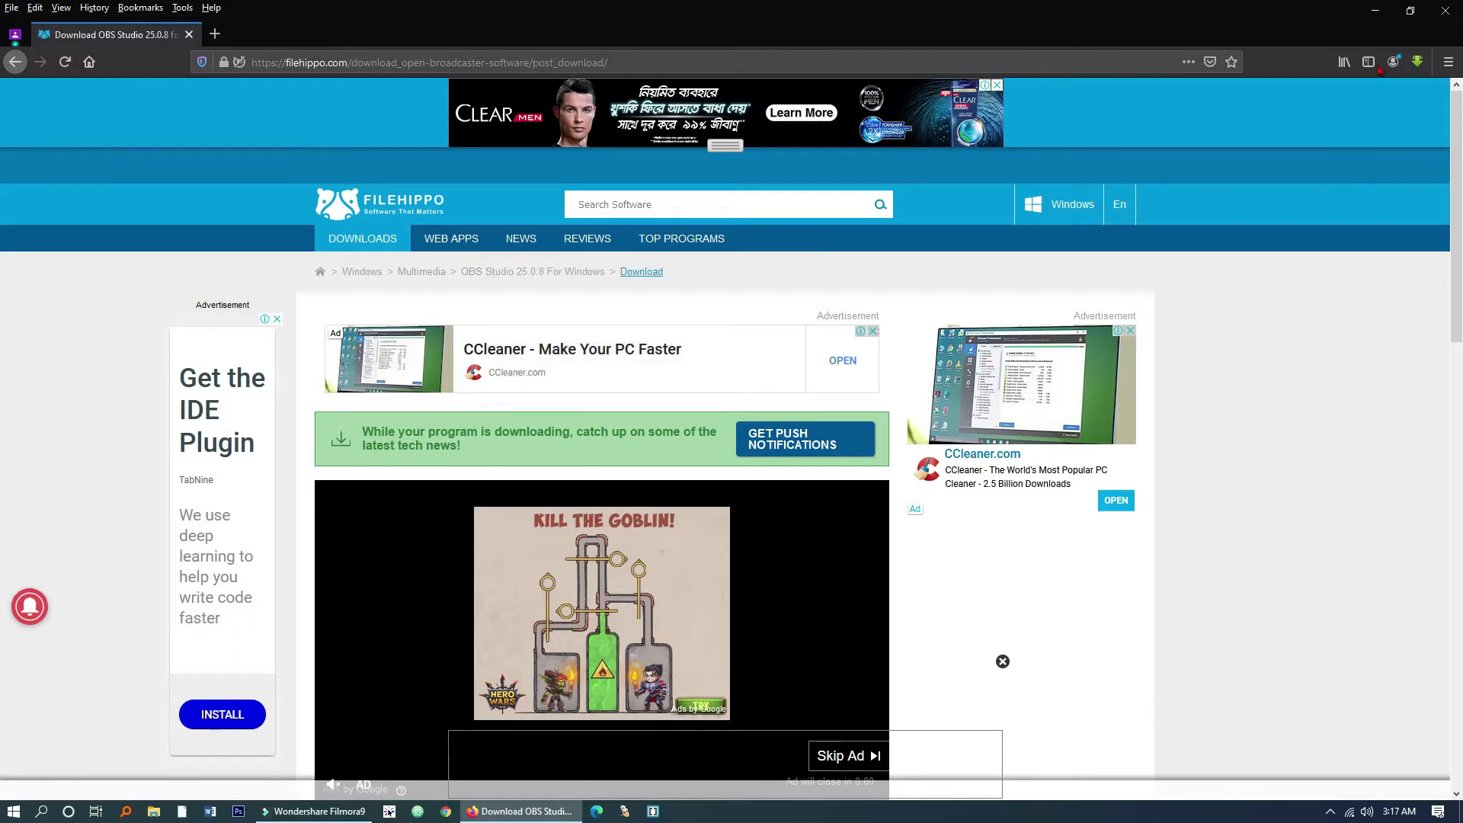
click(1375, 11)
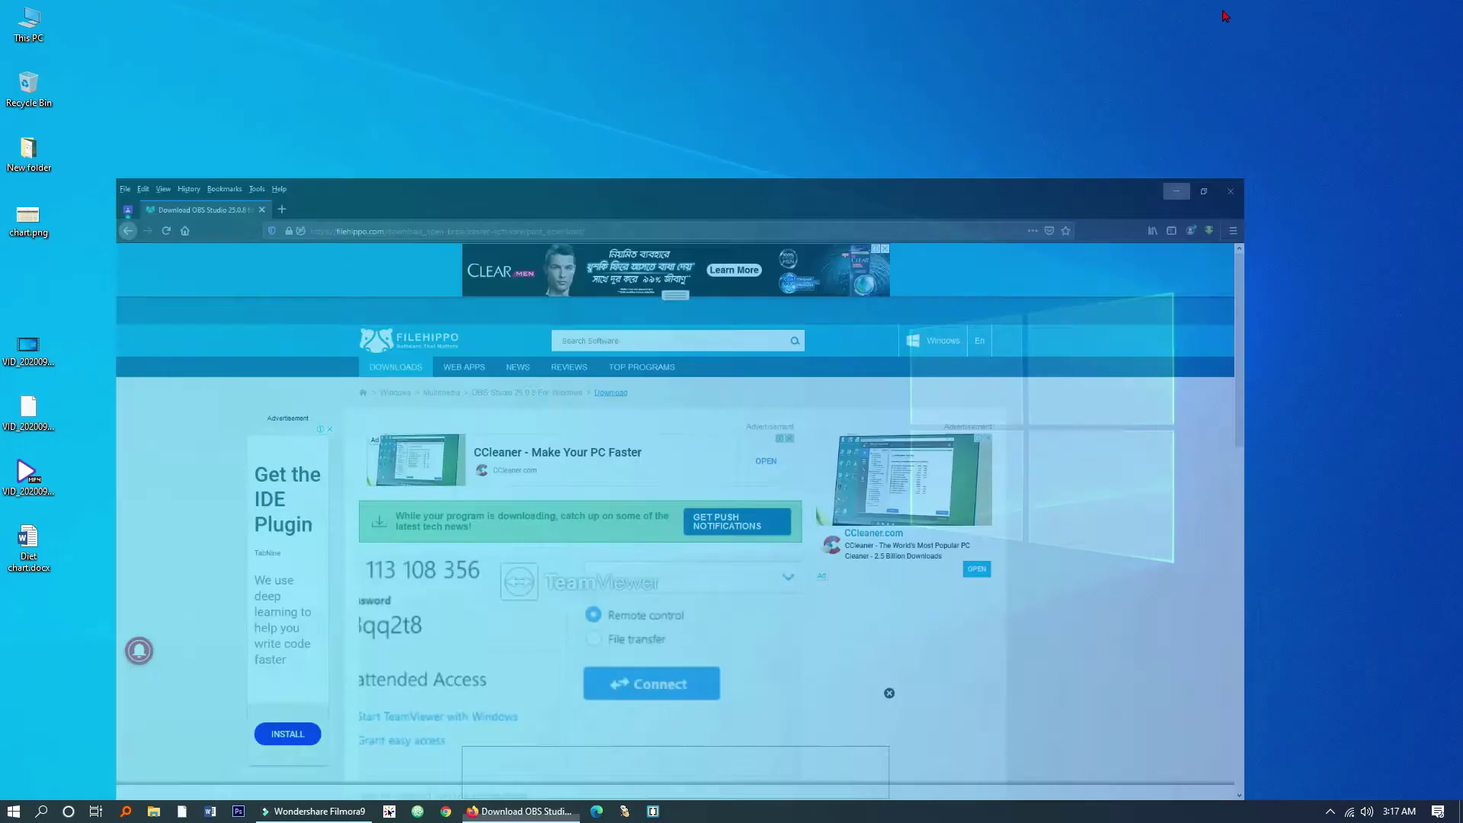
Open the OBS-Studio-24.0.3-Full-Installer-x64 folder under All Premieum Software, Video & Audio Editor on SSD Drive (D:), showing its contents as large icons
right_click(170, 140)
click(187, 172)
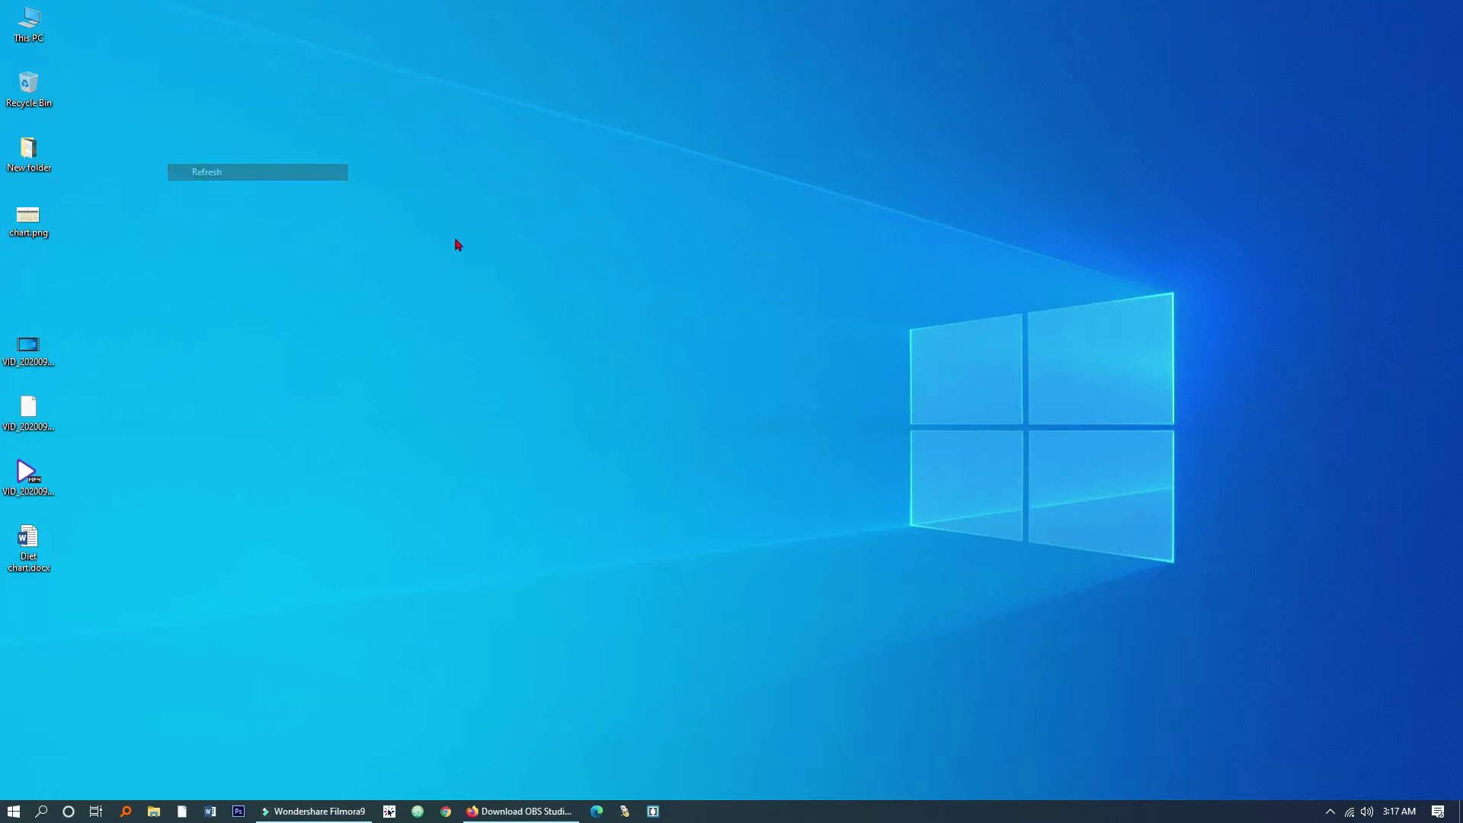
double_click(29, 22)
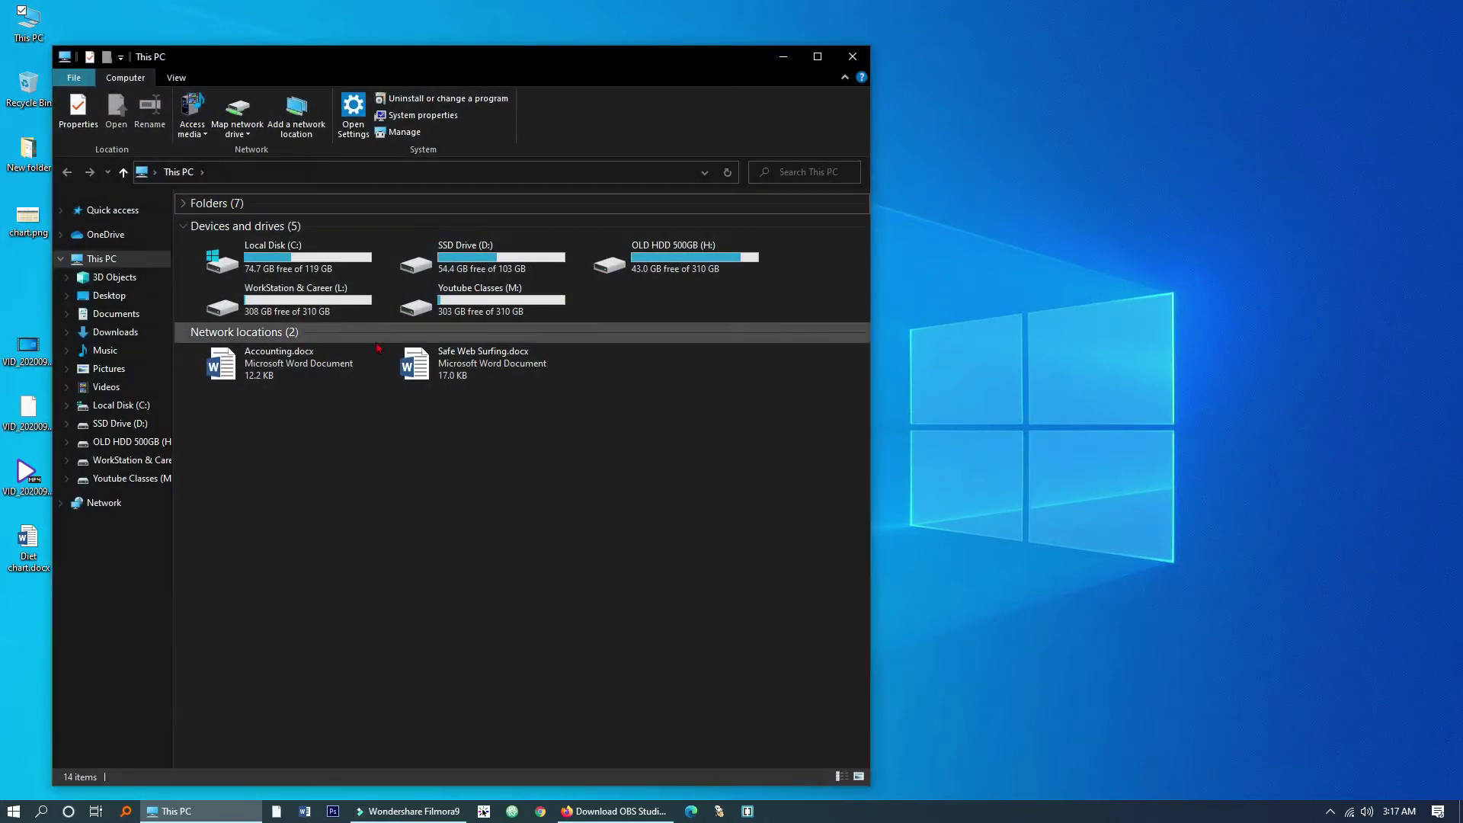
double_click(450, 257)
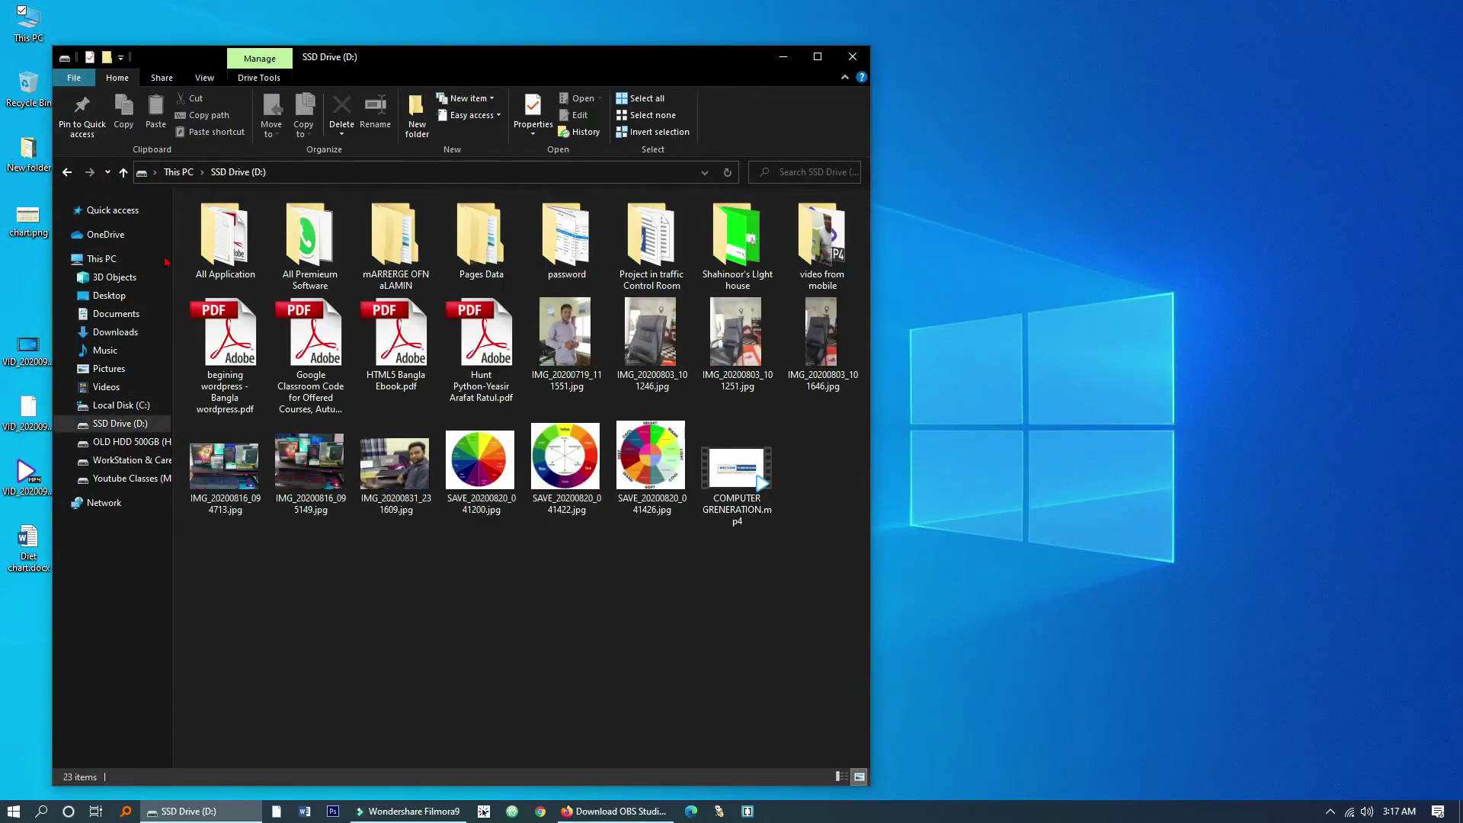
double_click(328, 263)
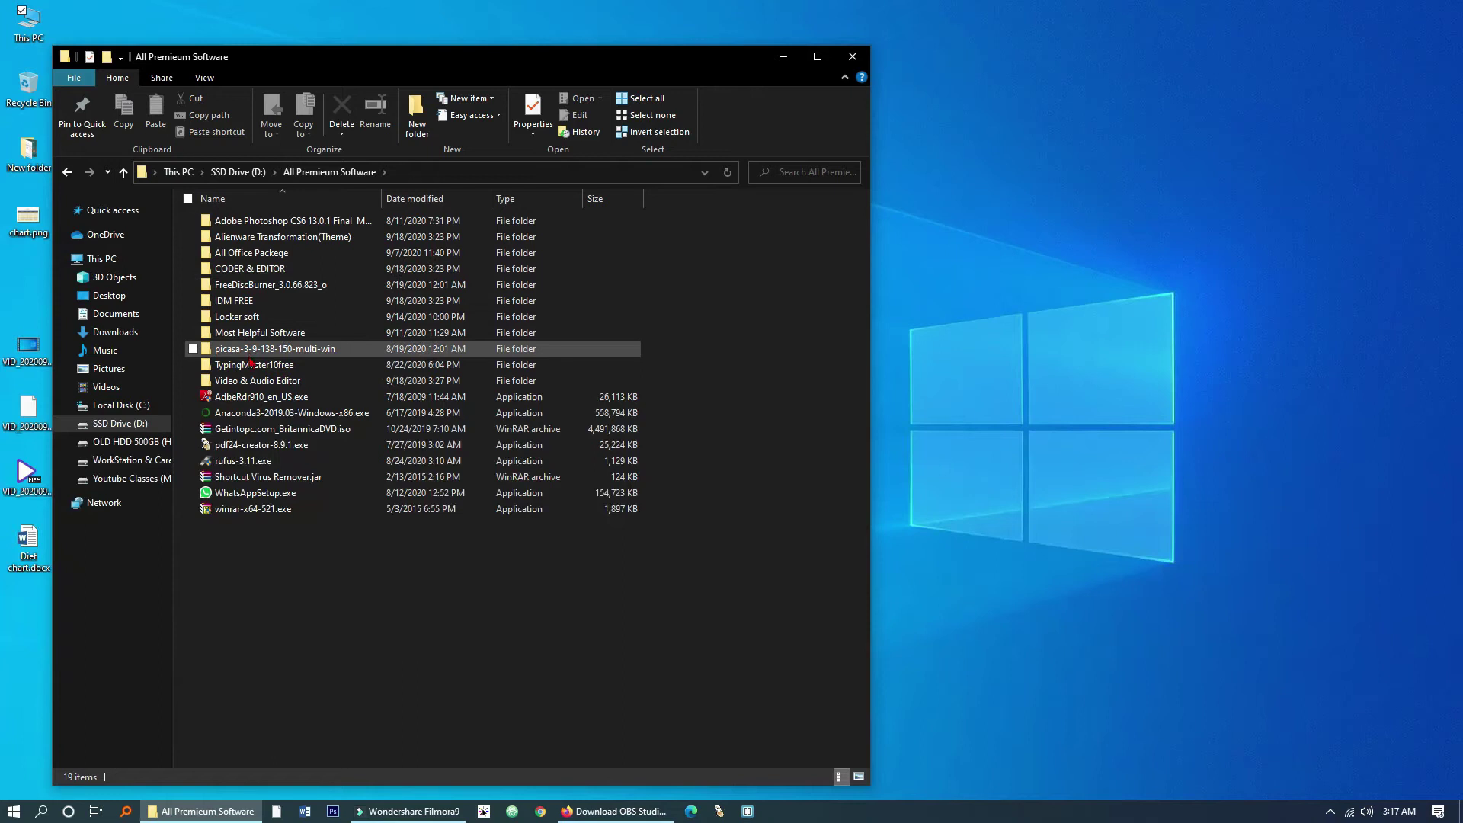
double_click(256, 384)
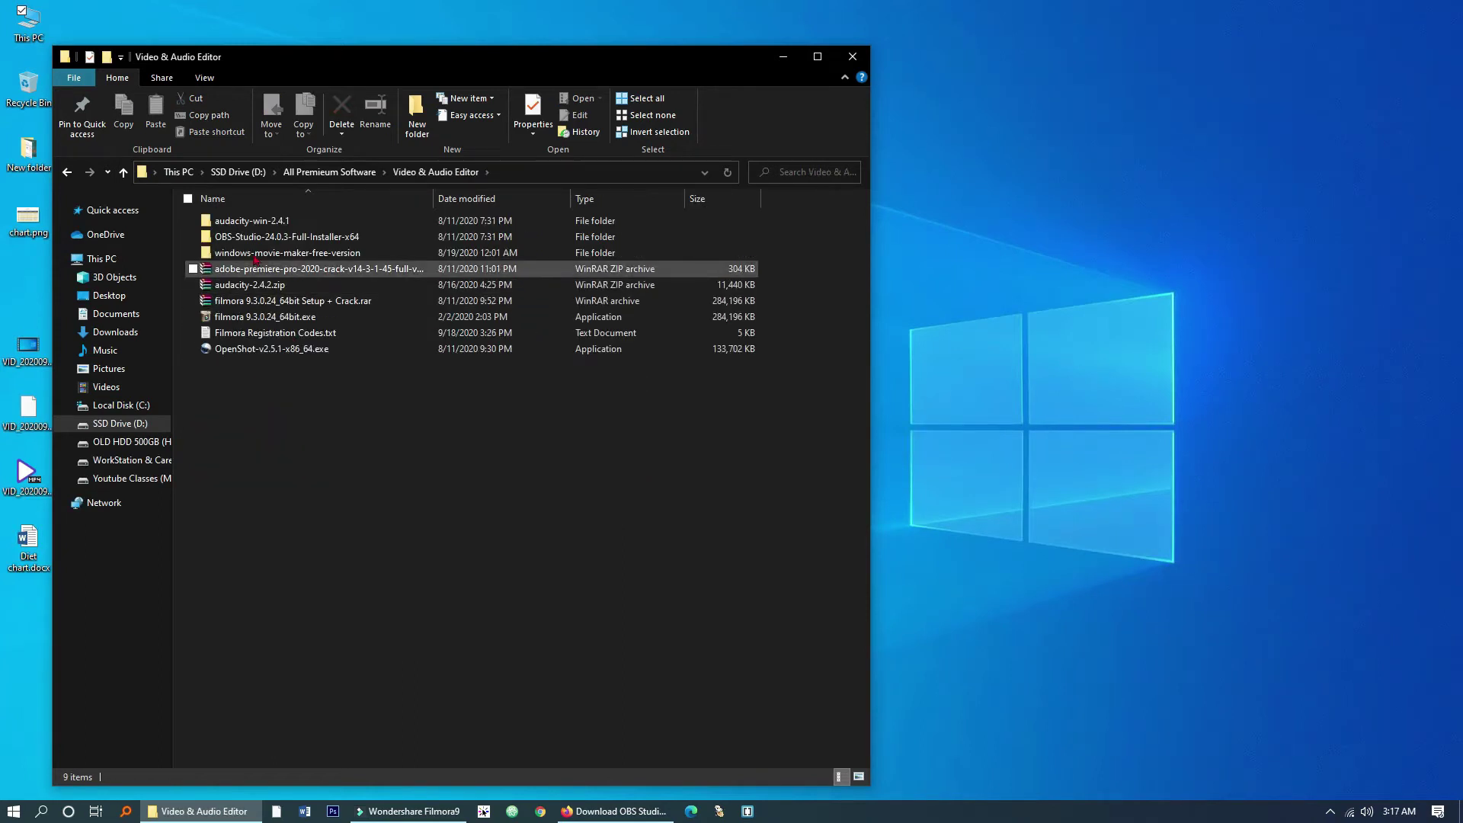
double_click(225, 237)
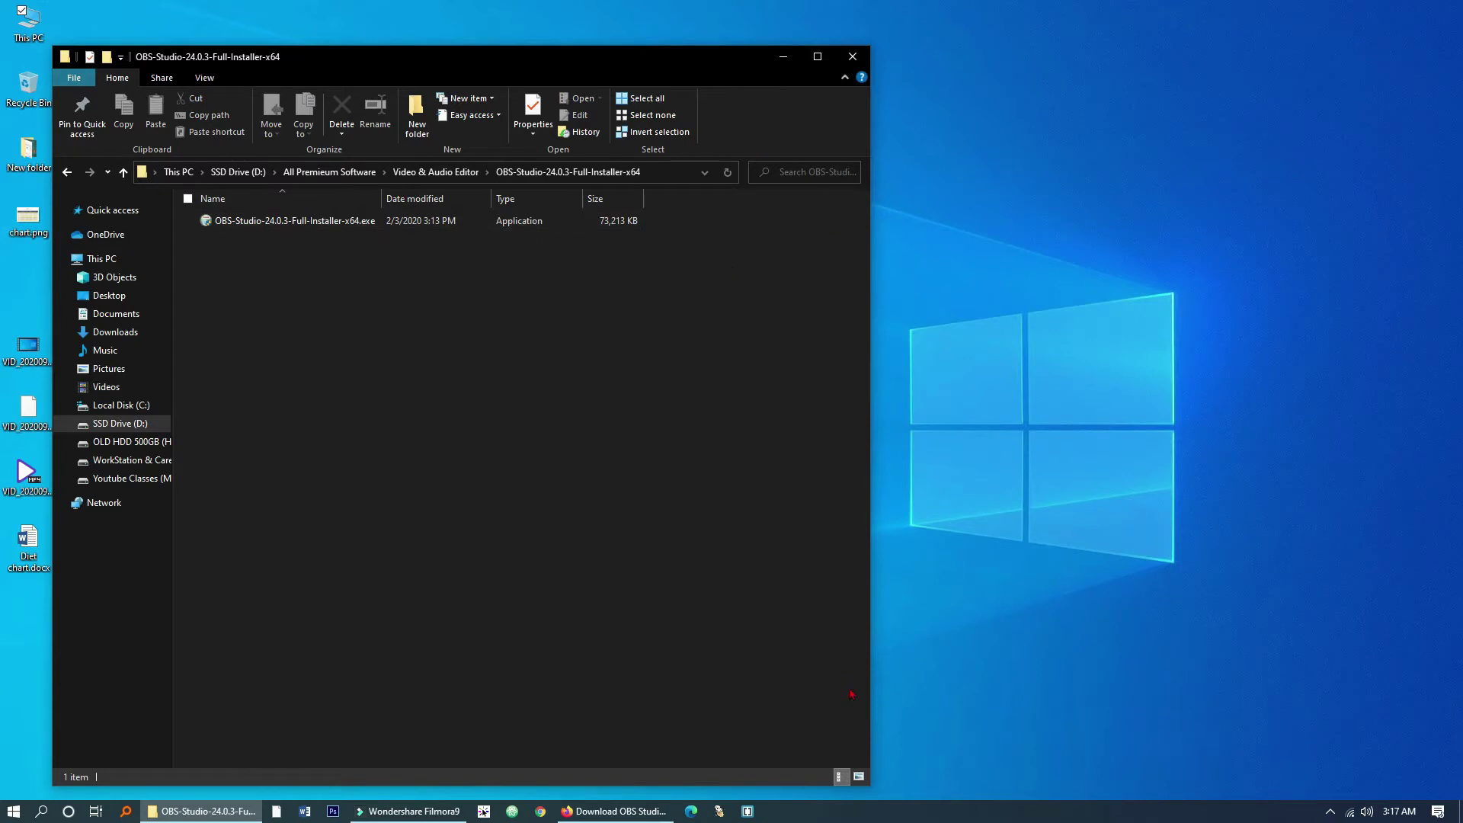
click(859, 777)
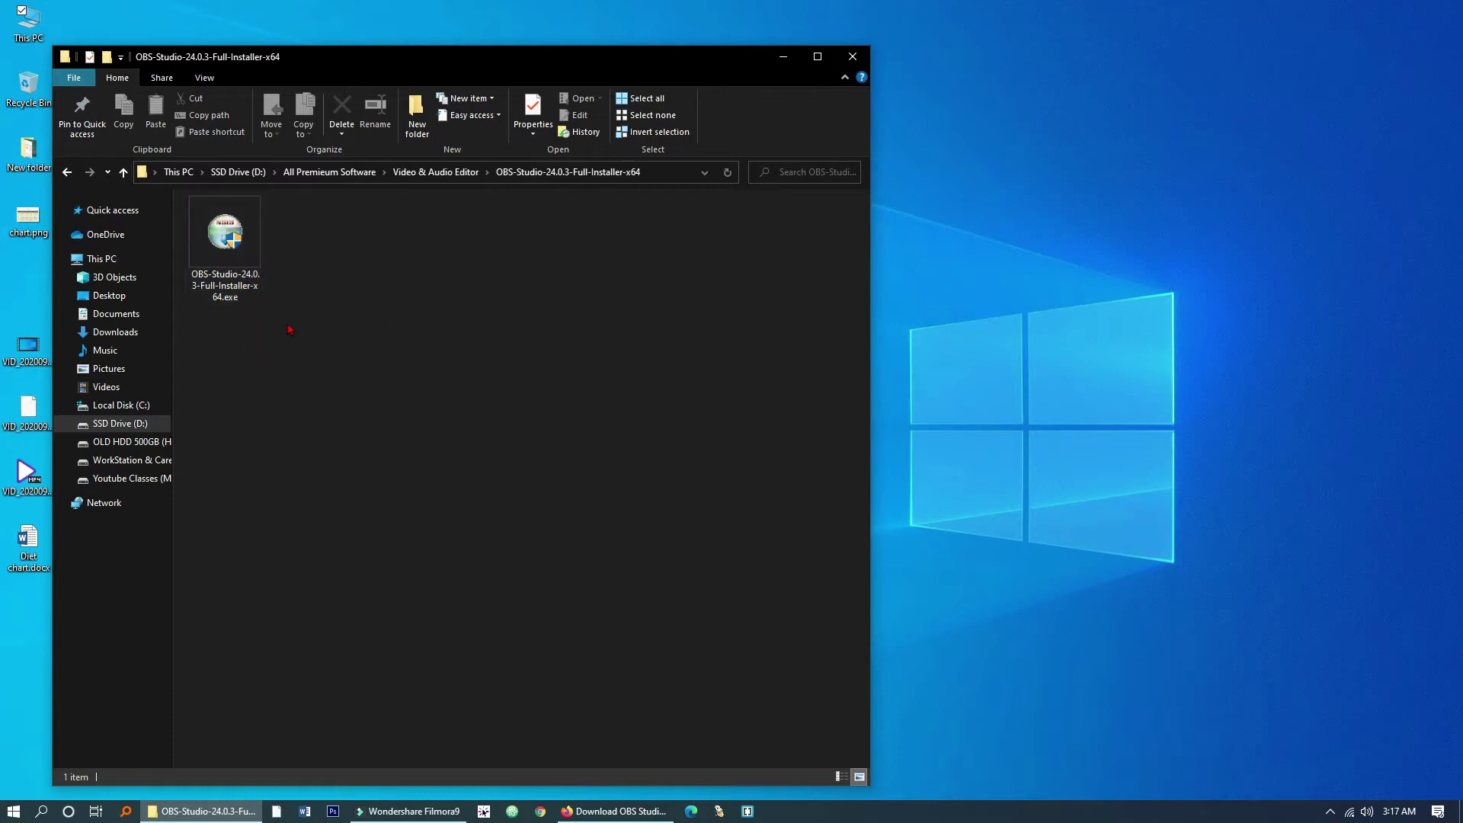
Run the OBS Studio 24.0.3 installer, accept the license agreement and install the default components to the suggested location
click(230, 244)
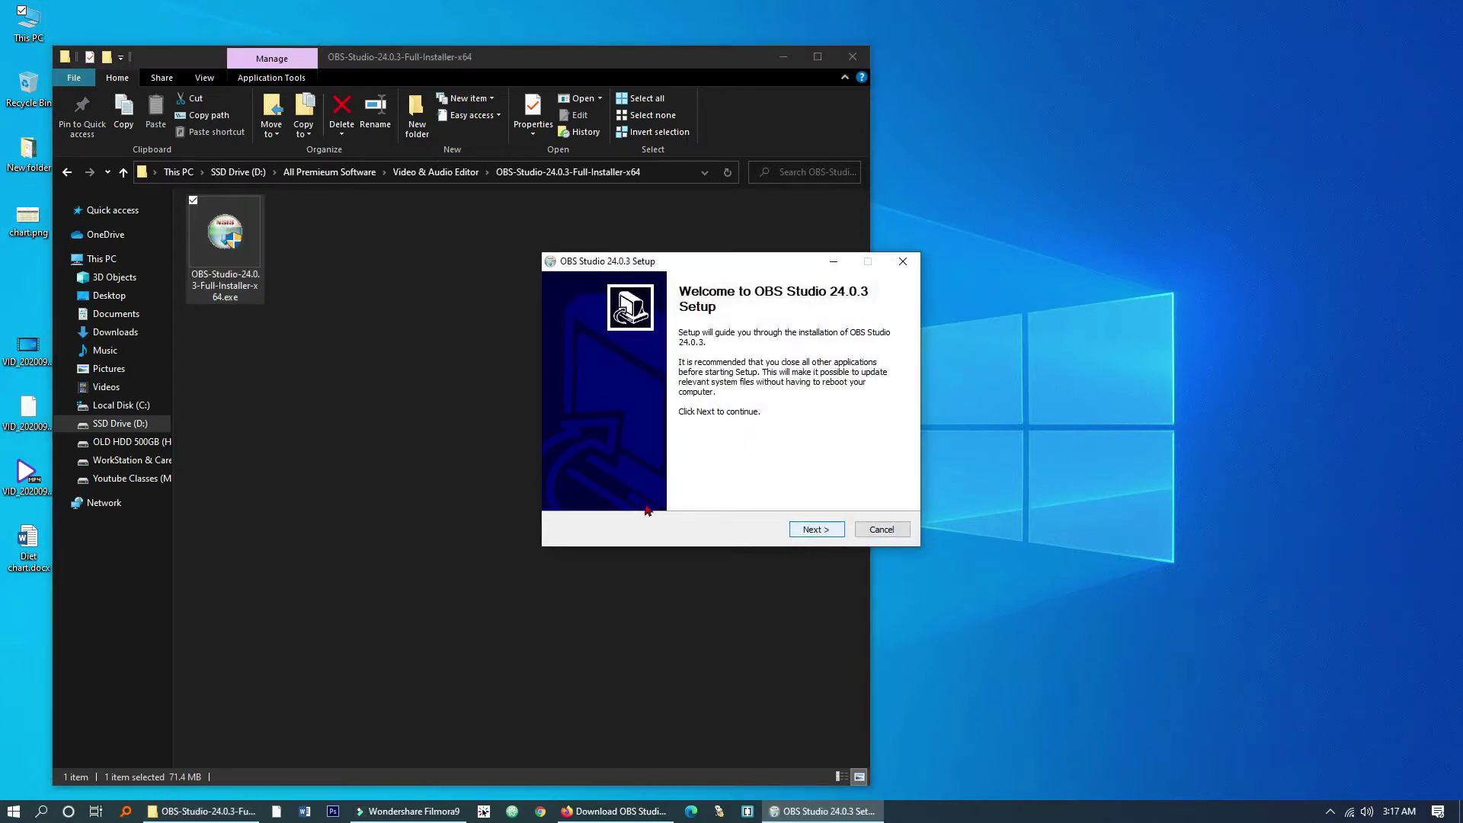
click(816, 530)
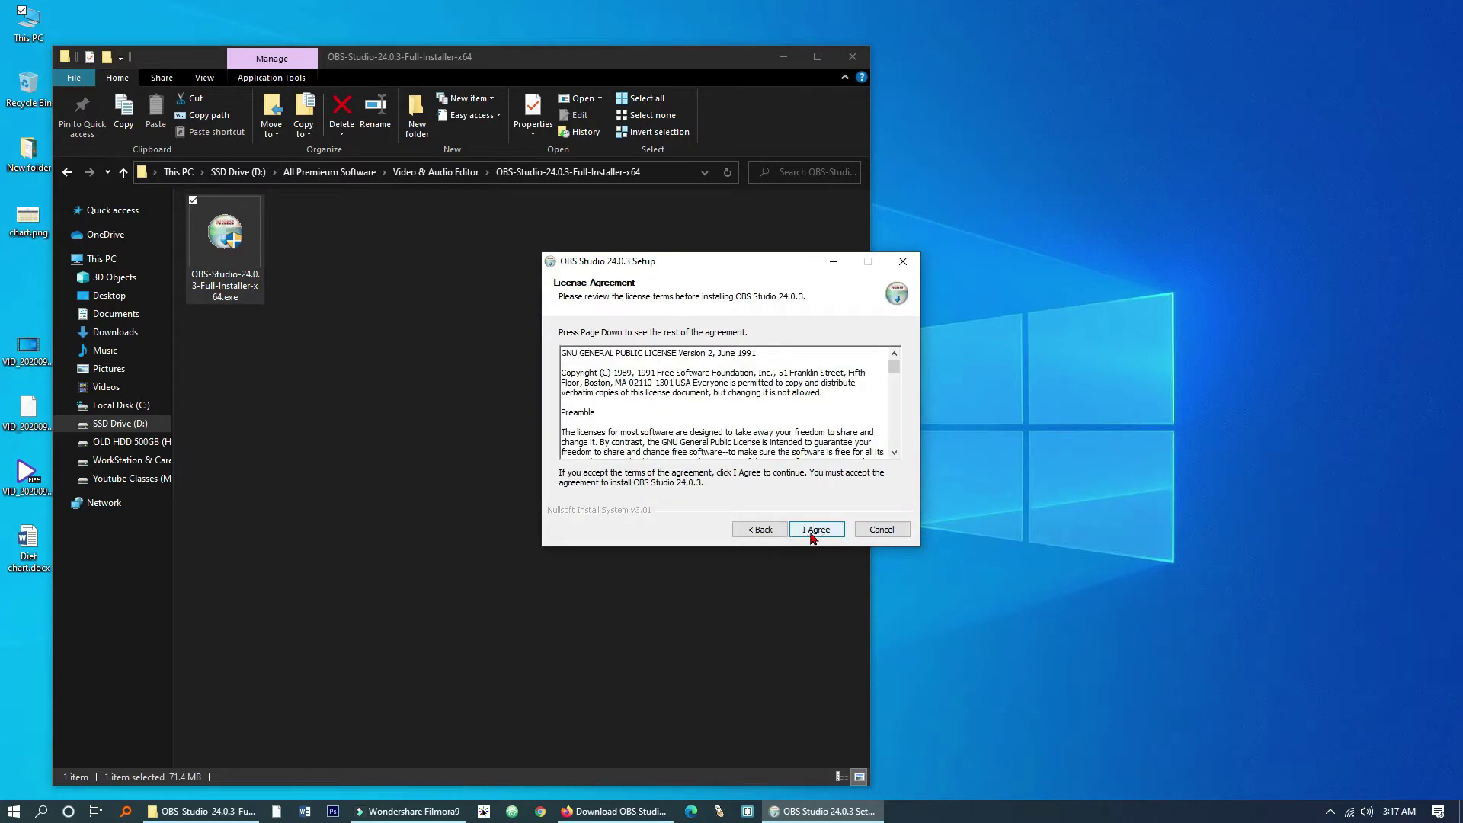
click(812, 534)
click(814, 533)
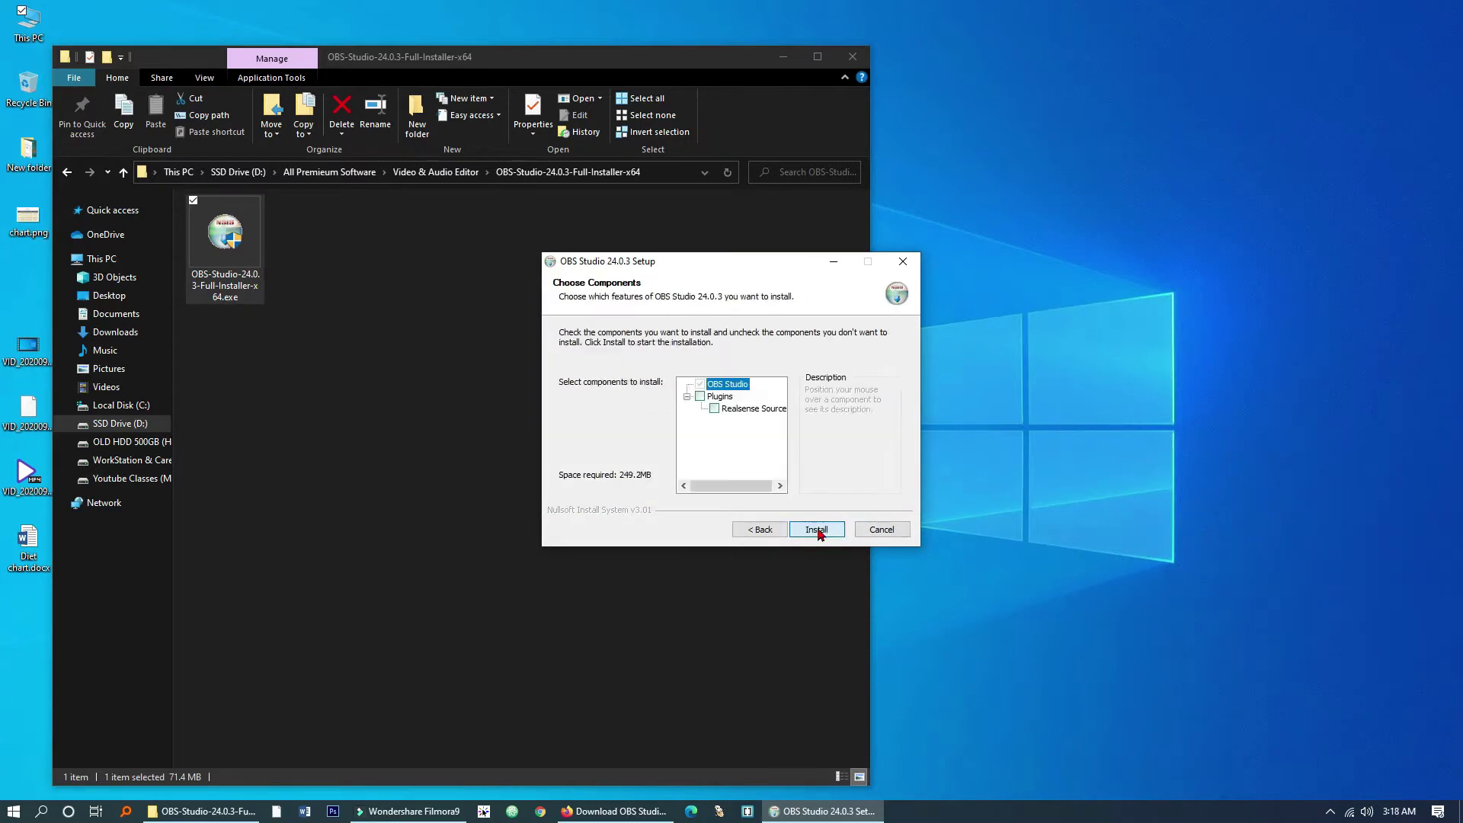
click(816, 531)
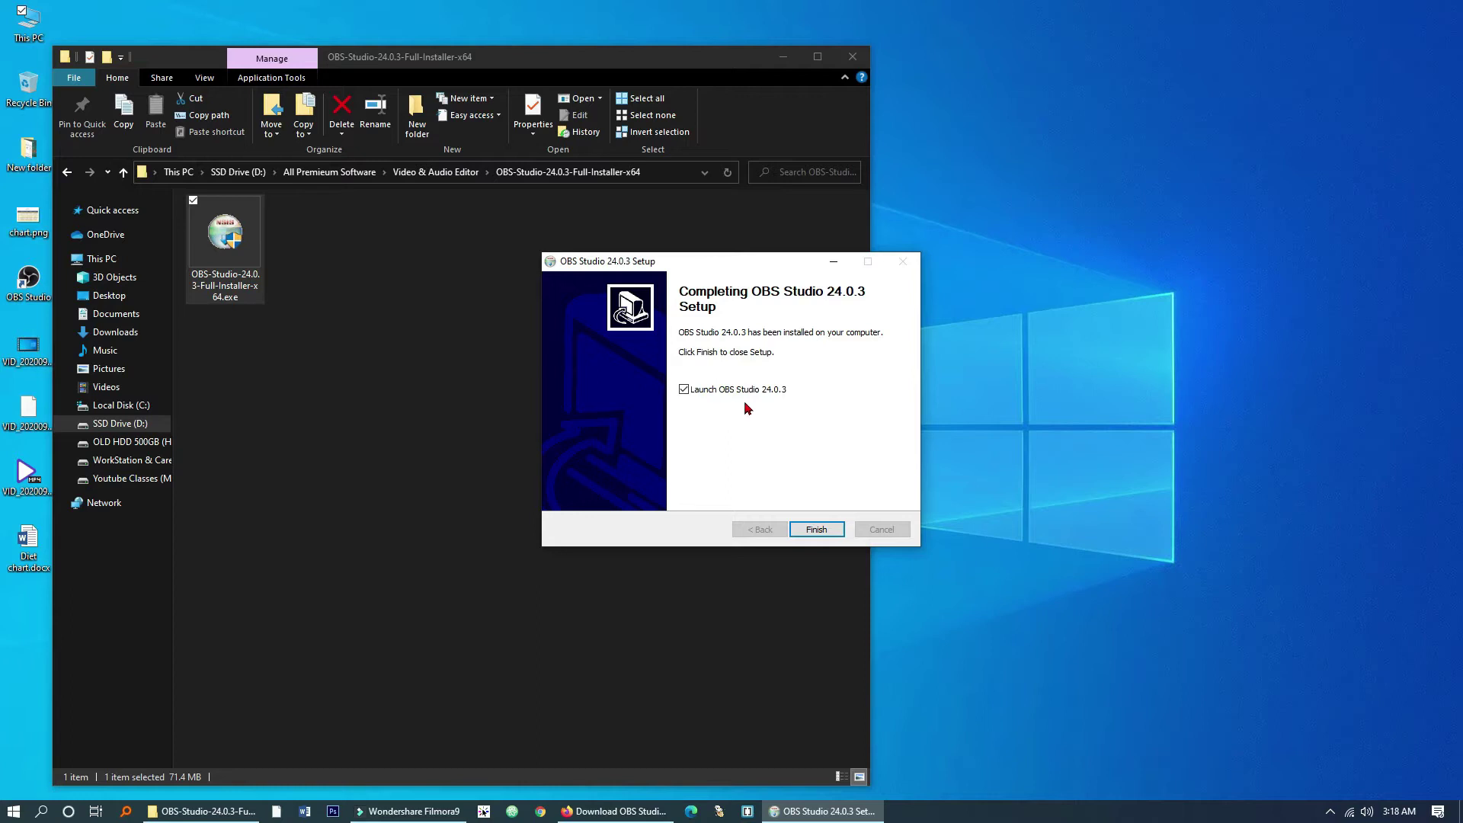
Finish the setup with Launch OBS Studio 24.0.3 enabled, and postpone the offered update with a reminder
click(685, 391)
click(685, 391)
click(810, 532)
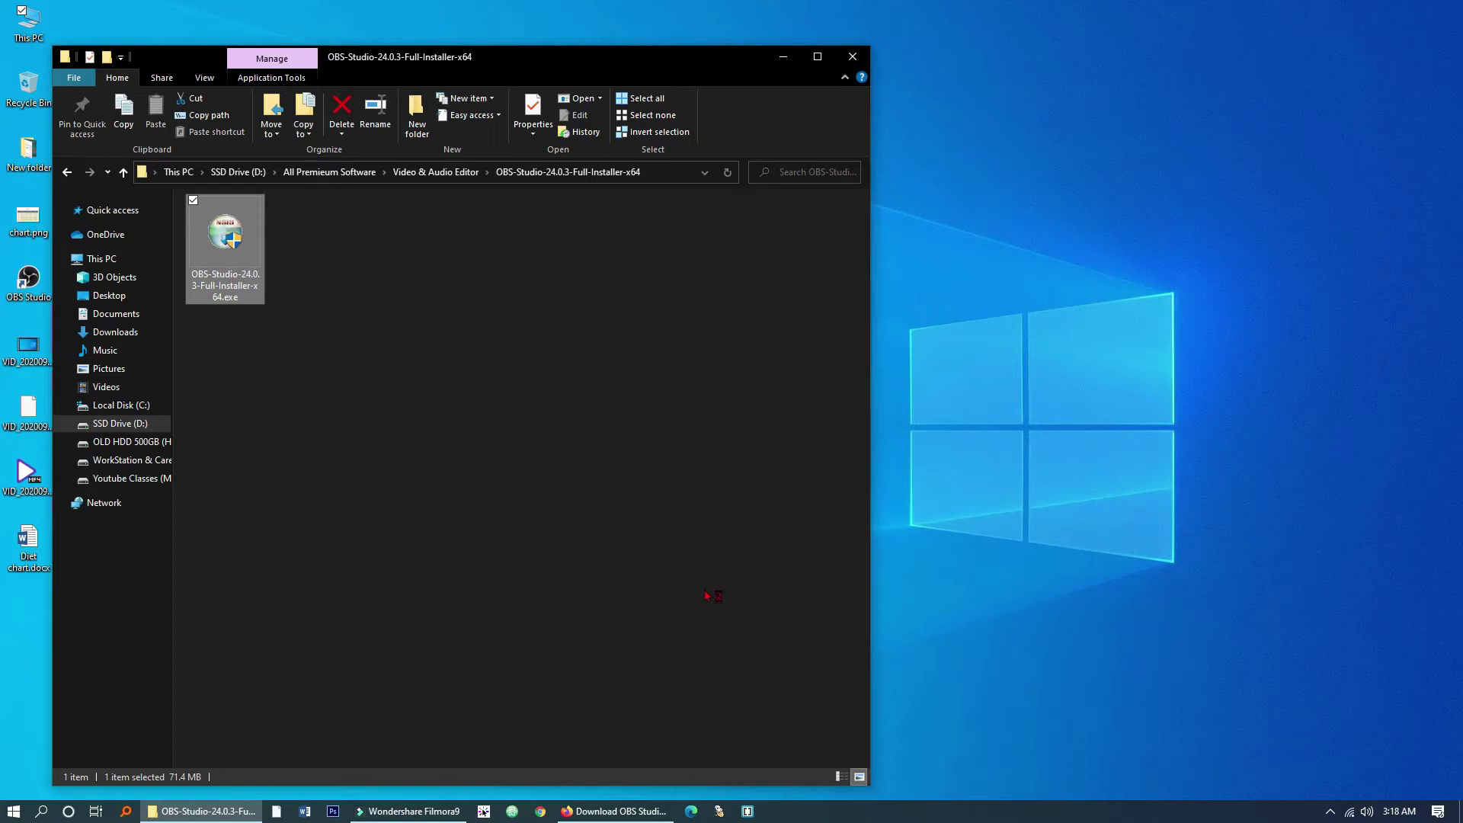
click(853, 56)
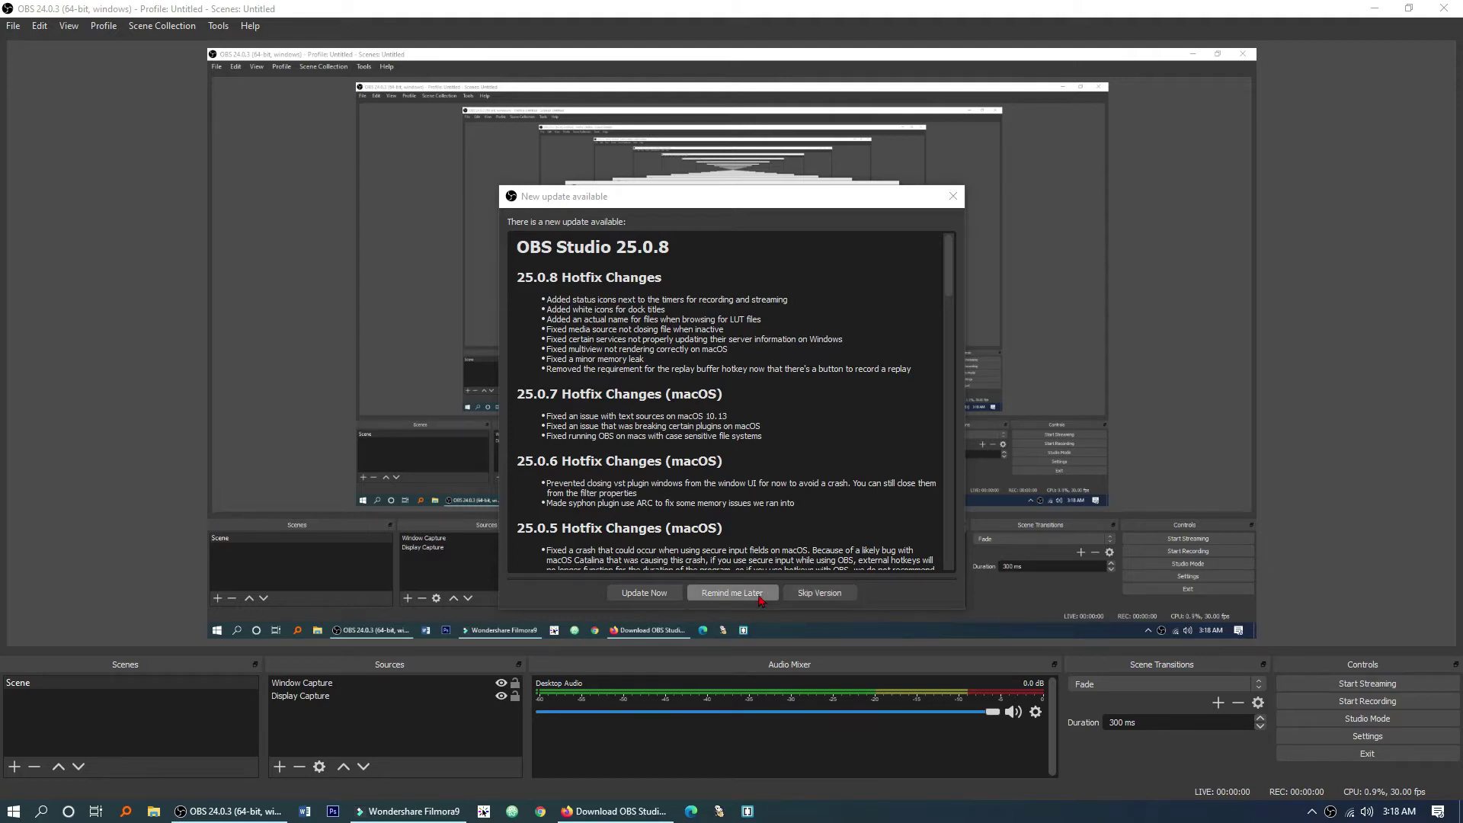
click(732, 593)
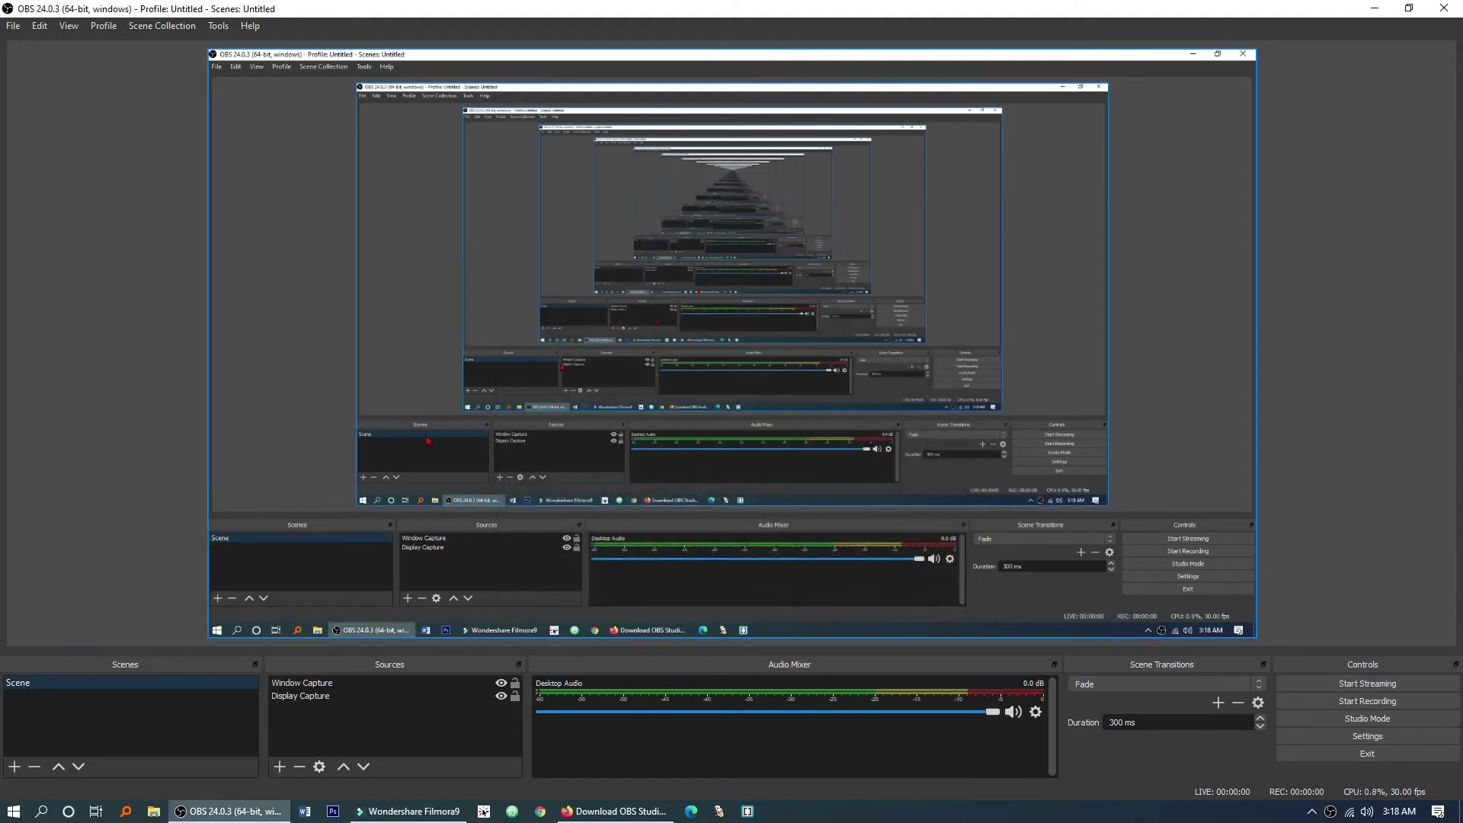
Remove the existing Display Capture and Window Capture sources from the scene
click(296, 698)
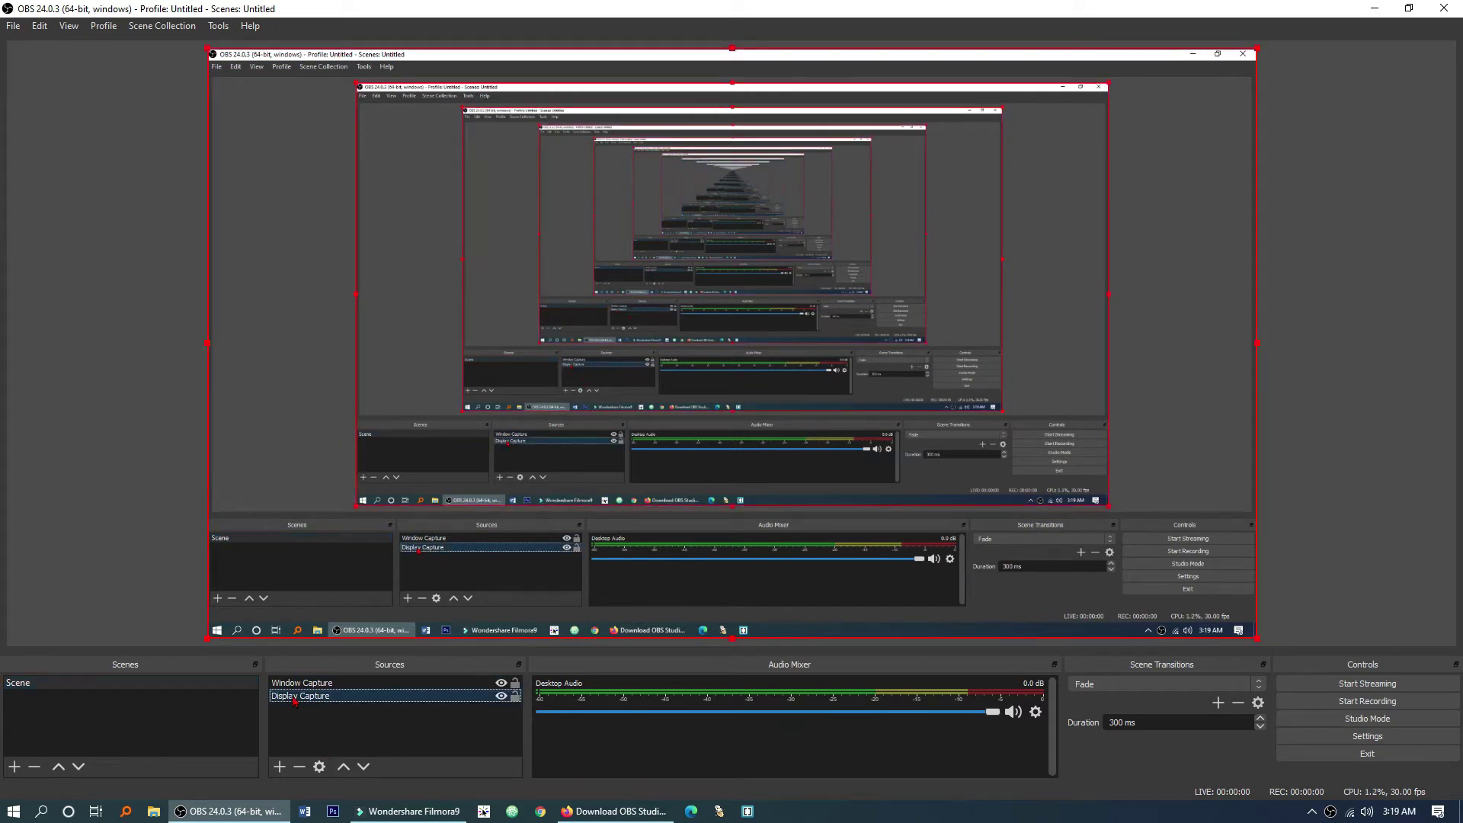
click(299, 767)
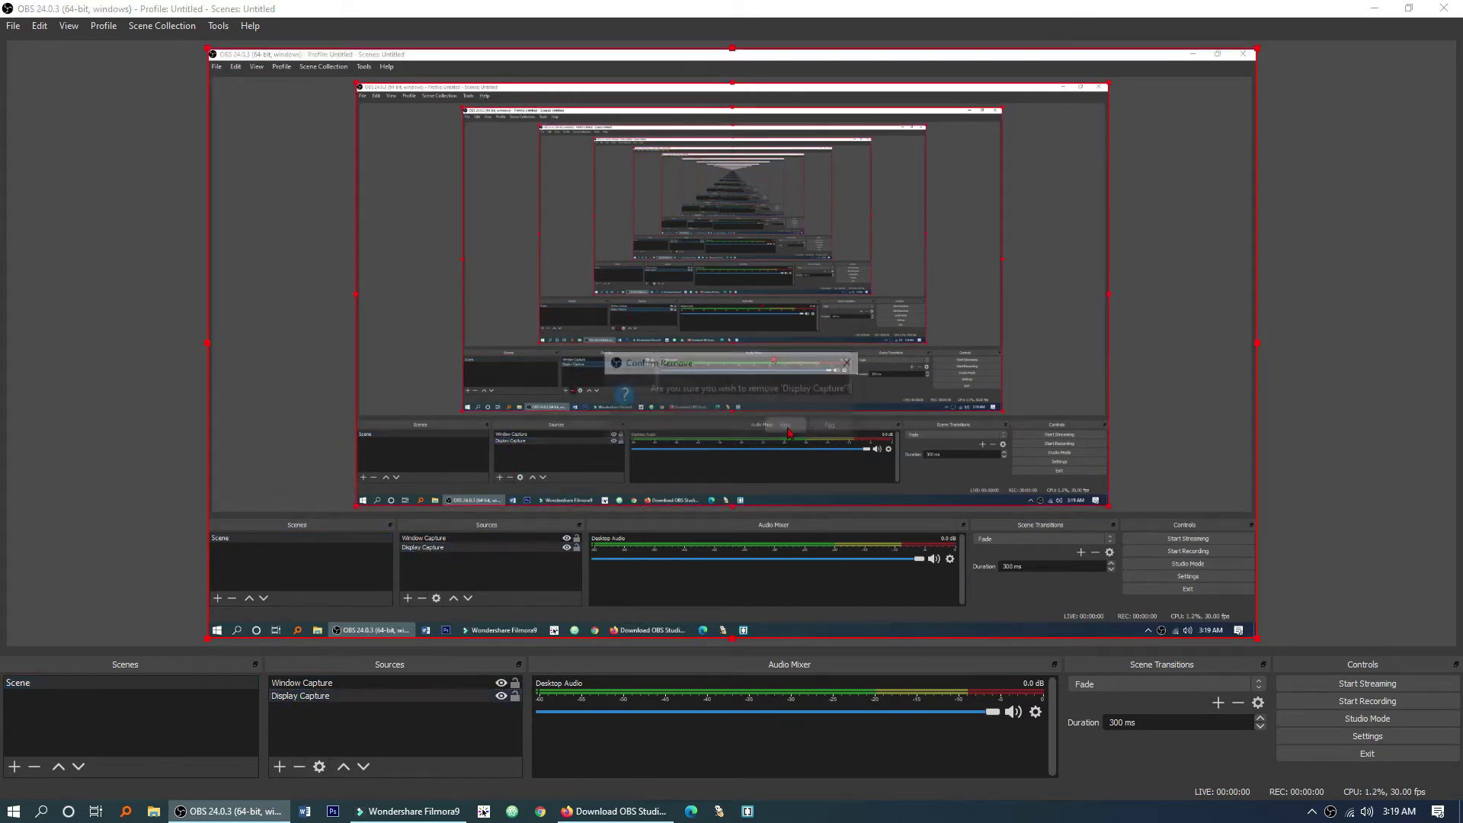
click(788, 427)
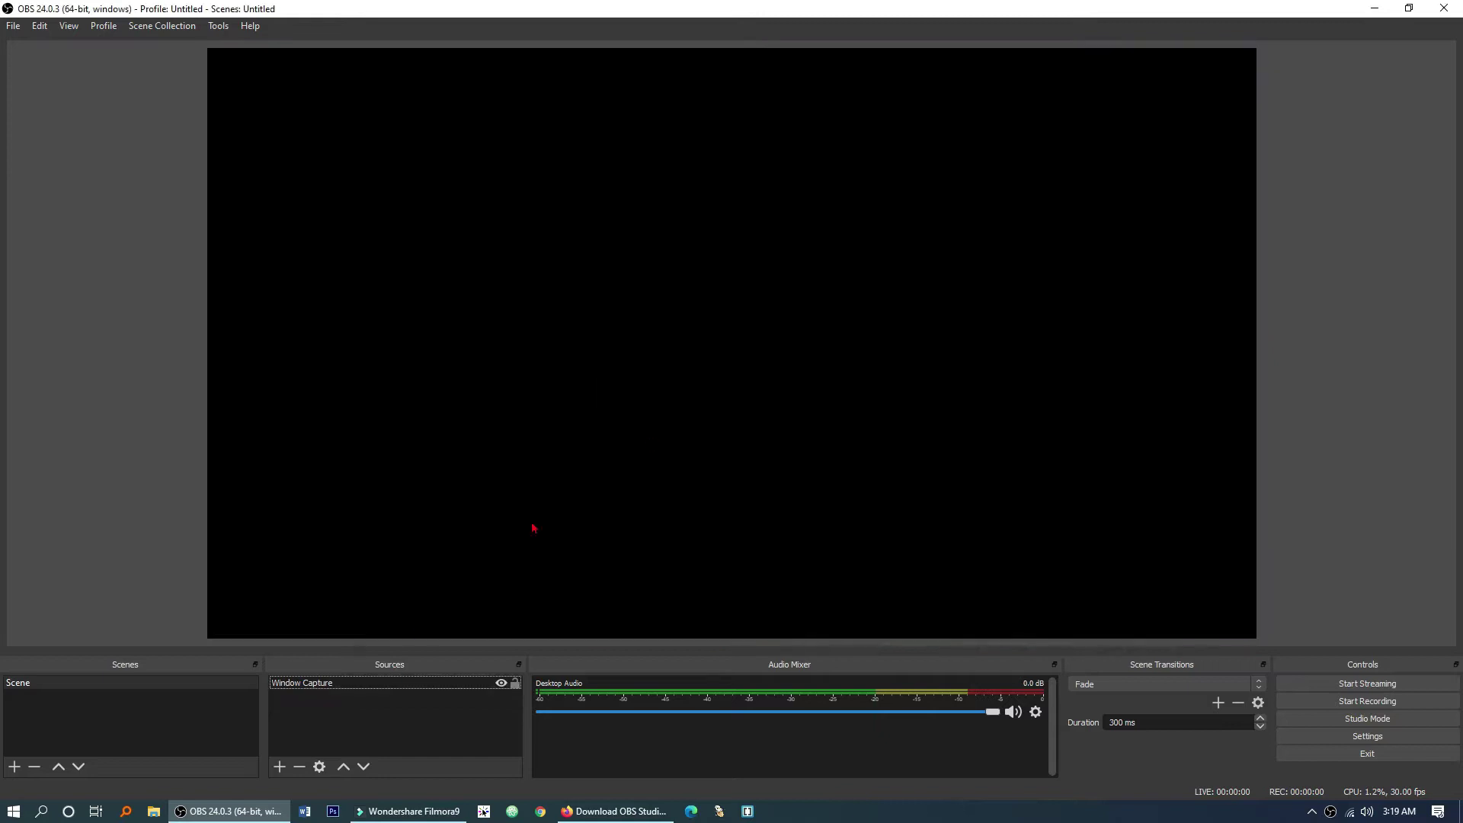
click(299, 766)
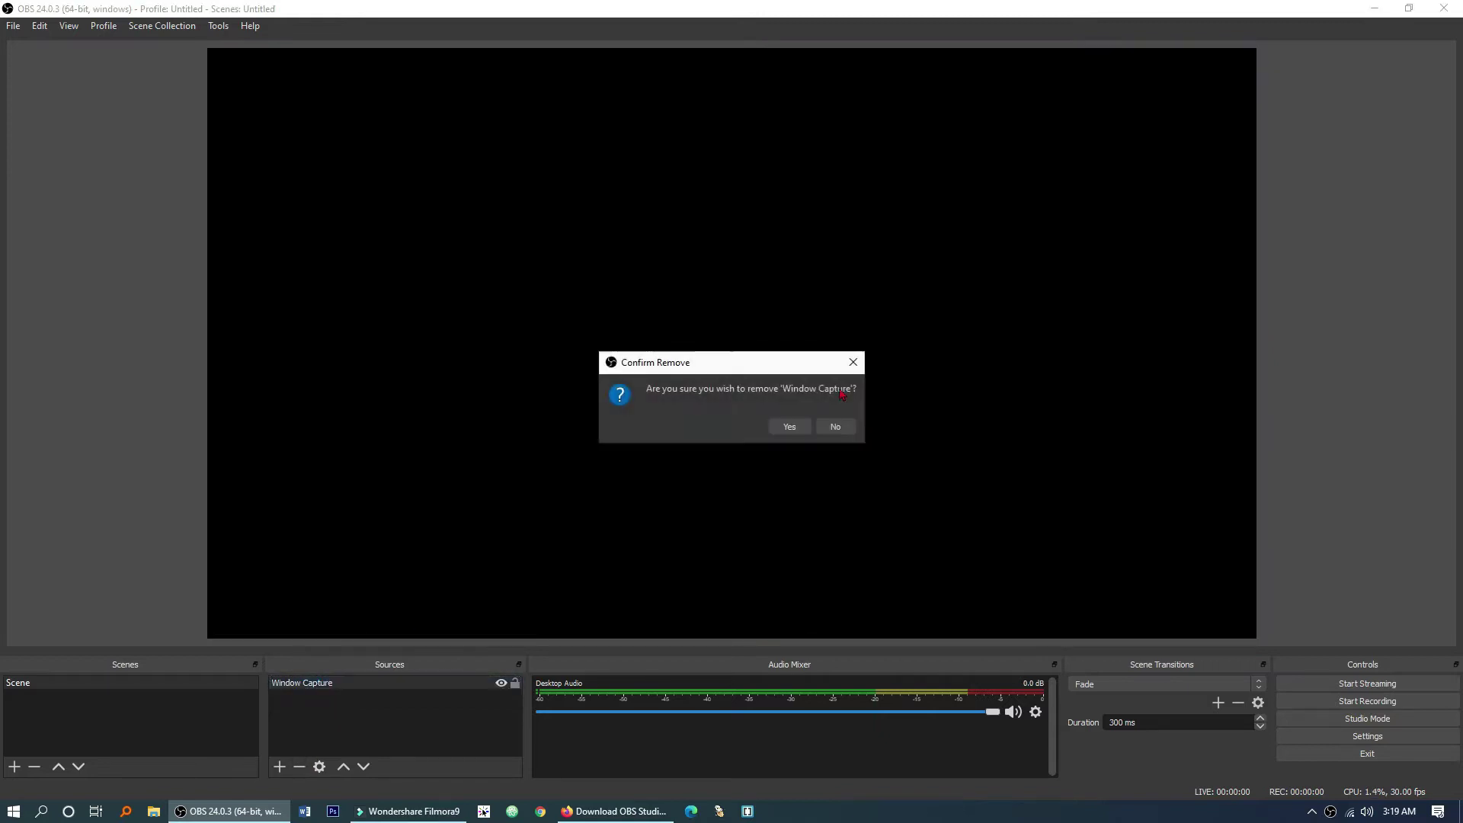
click(801, 424)
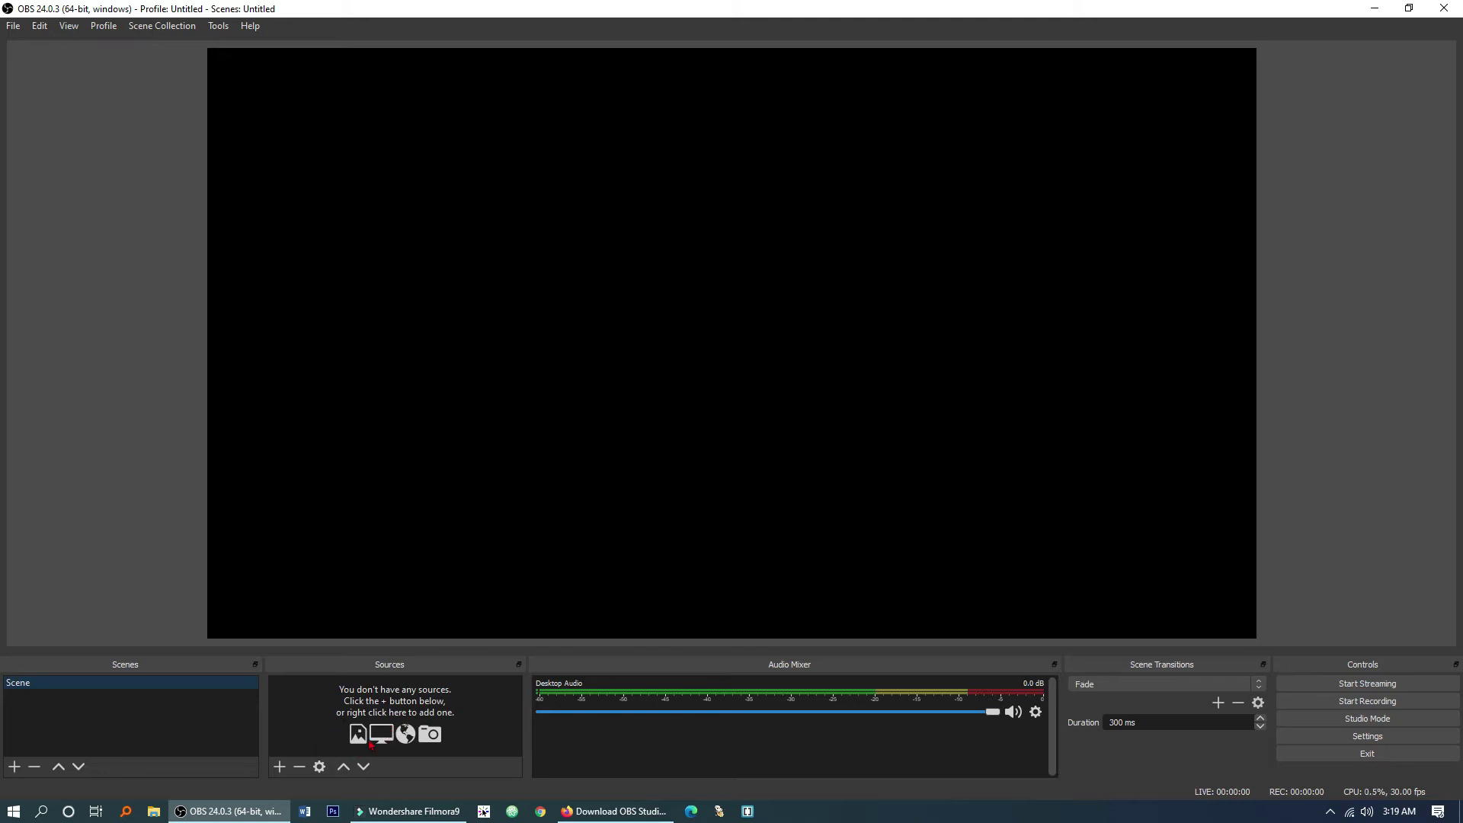
Add a new Display Capture source for Display 1 with cursor capture enabled
click(280, 767)
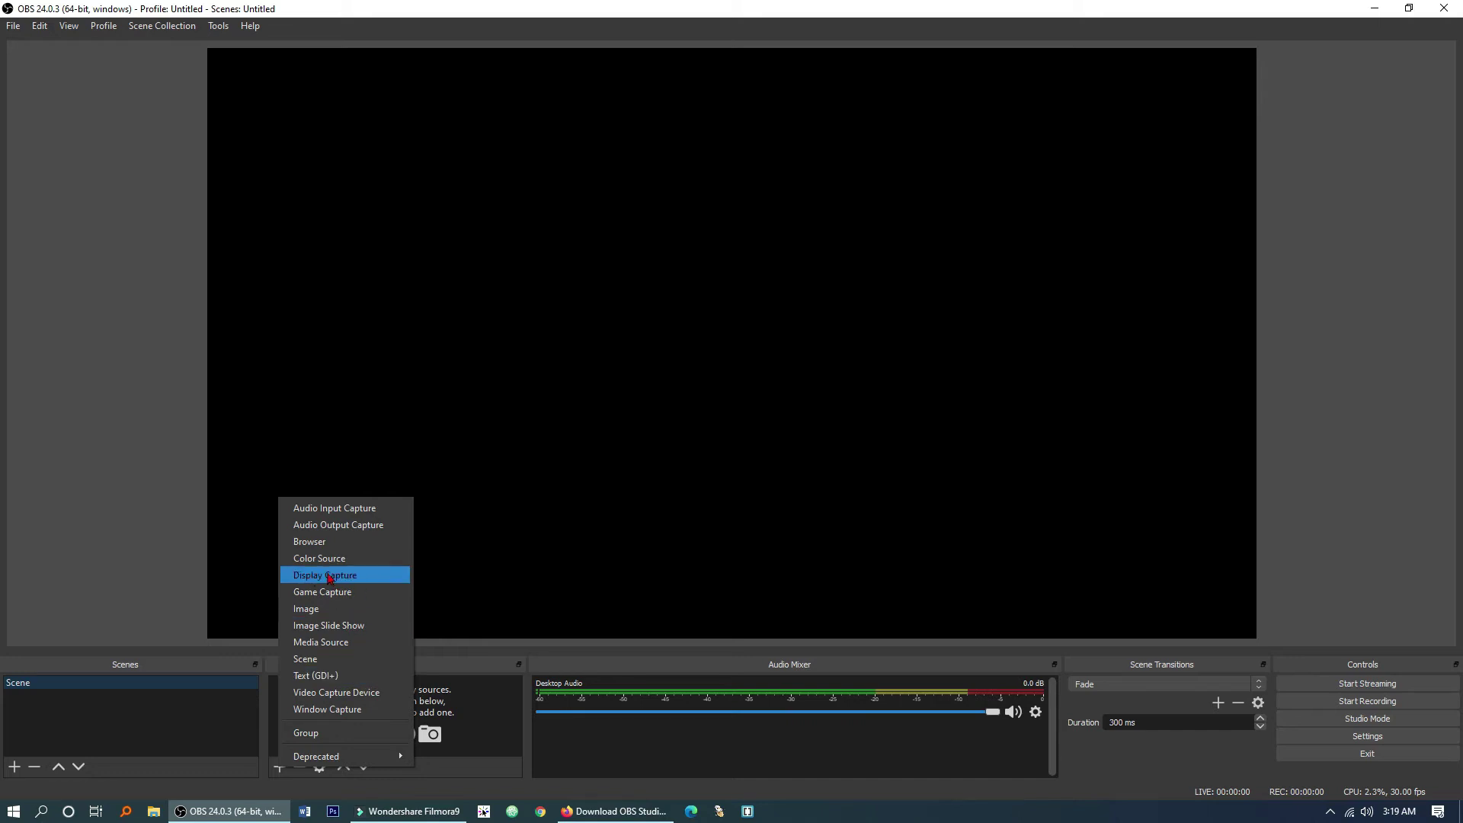
click(328, 577)
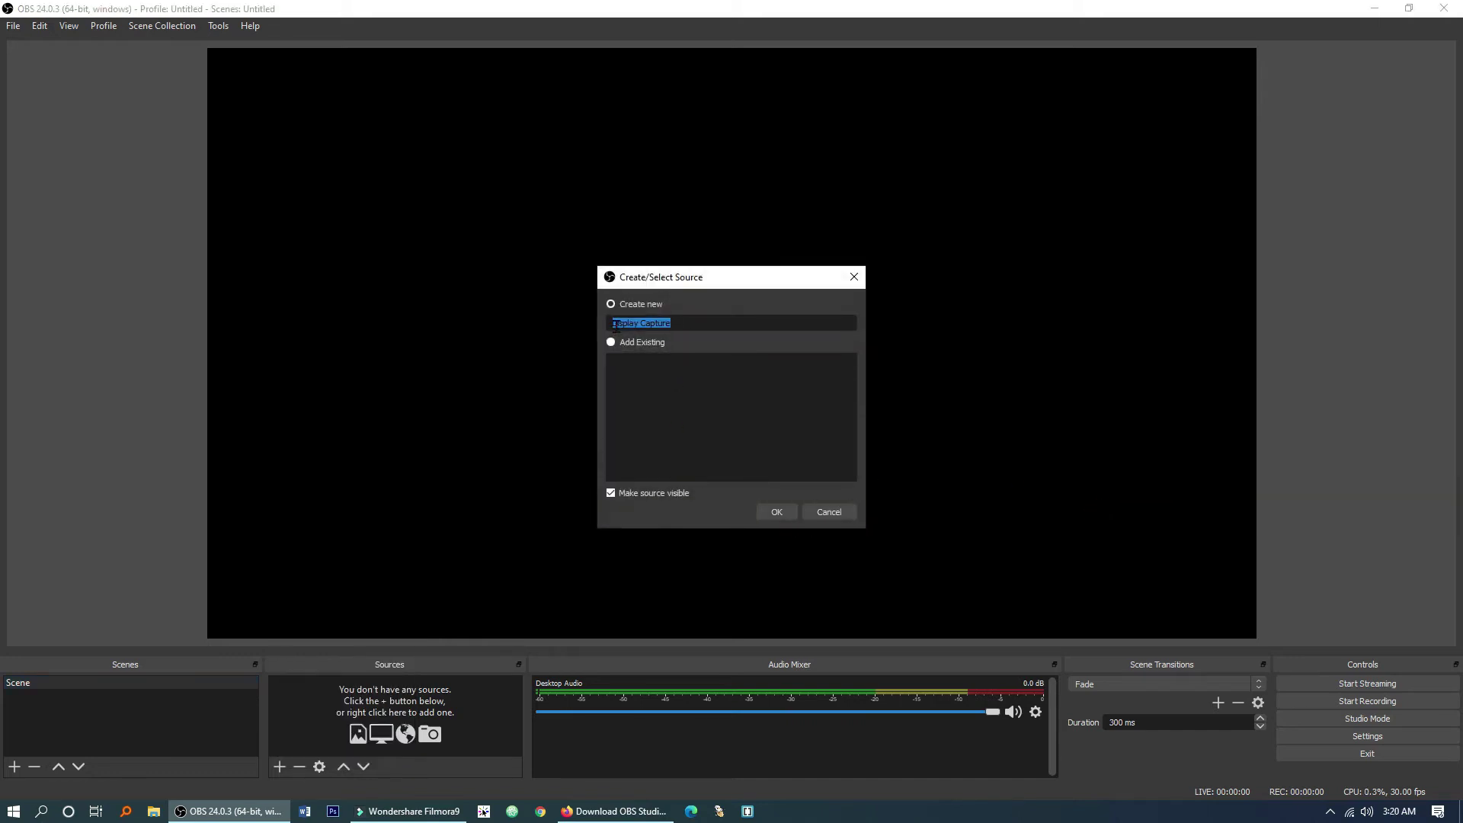
click(789, 516)
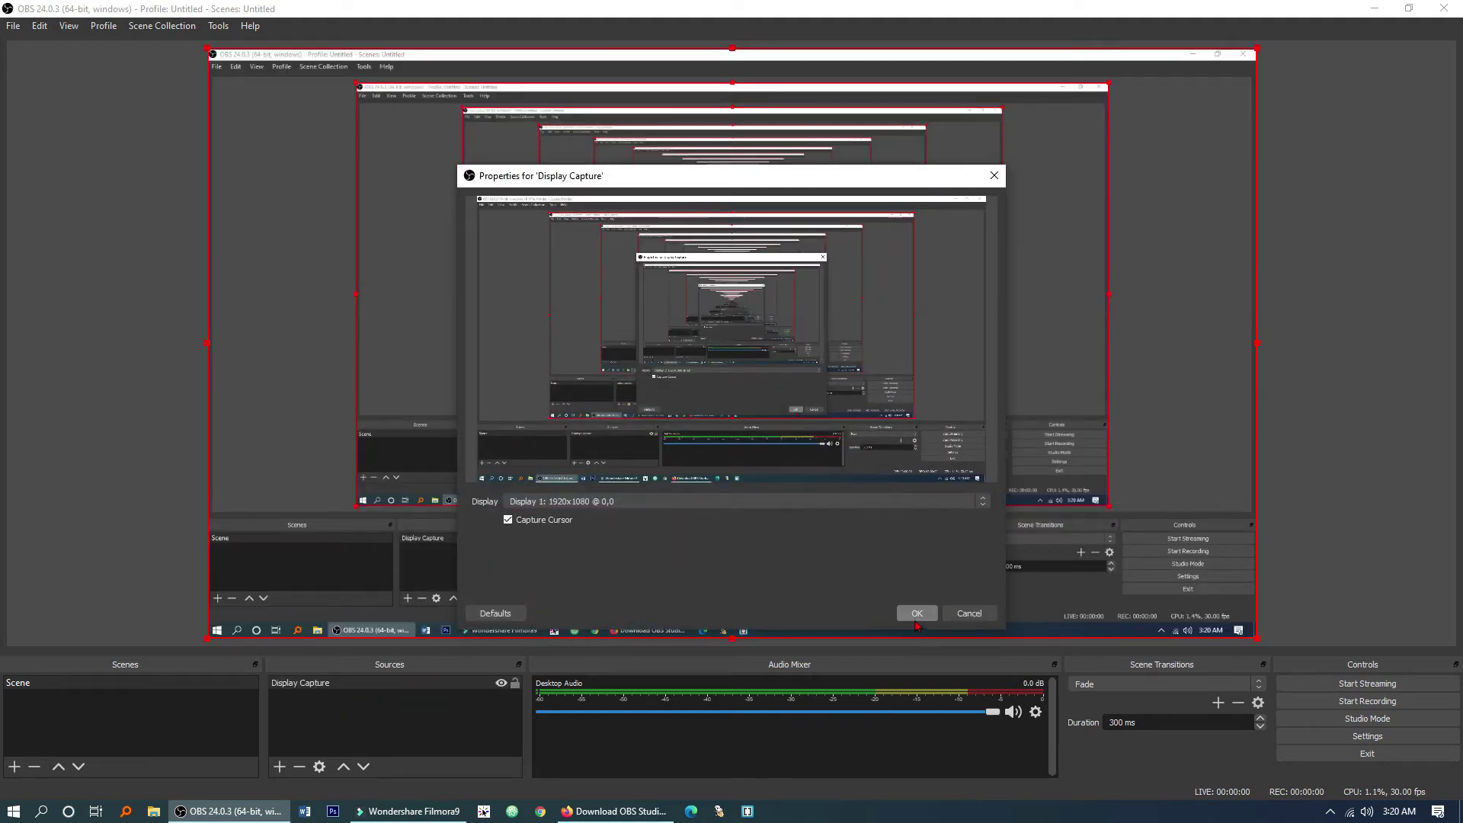
click(916, 615)
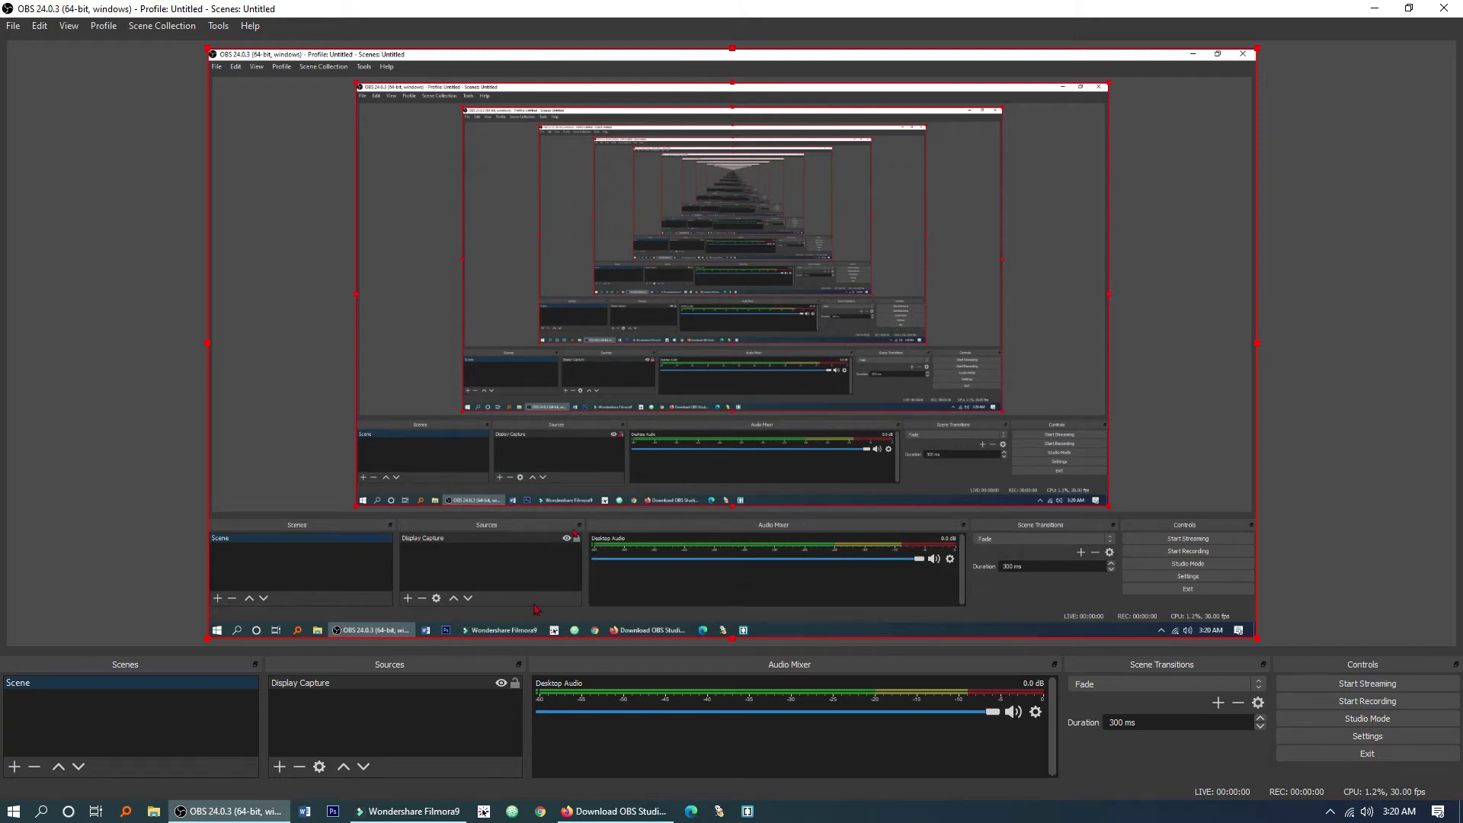
Add a new Window Capture source, look through its selectable windows and cancel its properties dialog
click(280, 766)
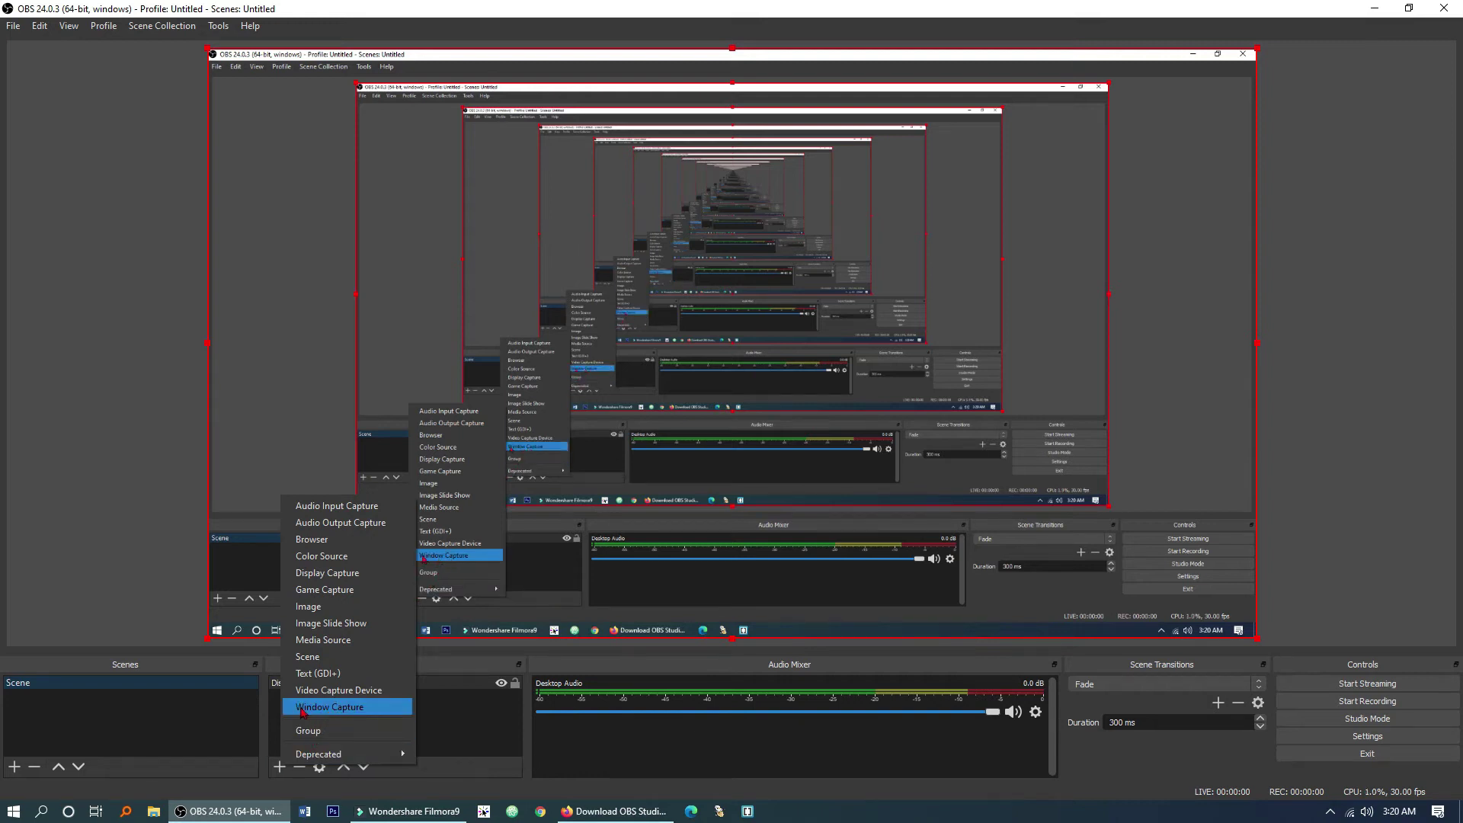
click(332, 708)
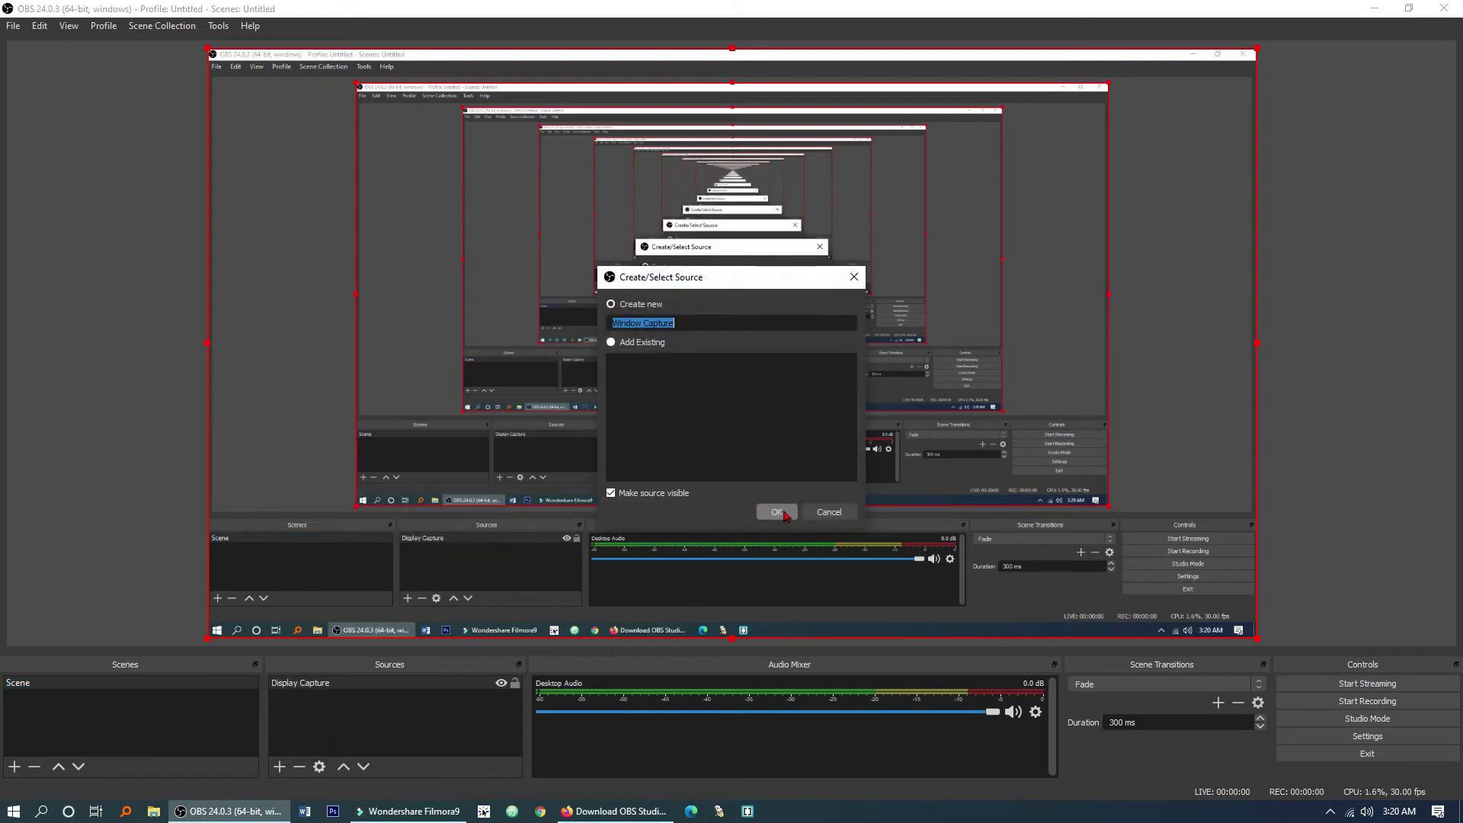
click(770, 514)
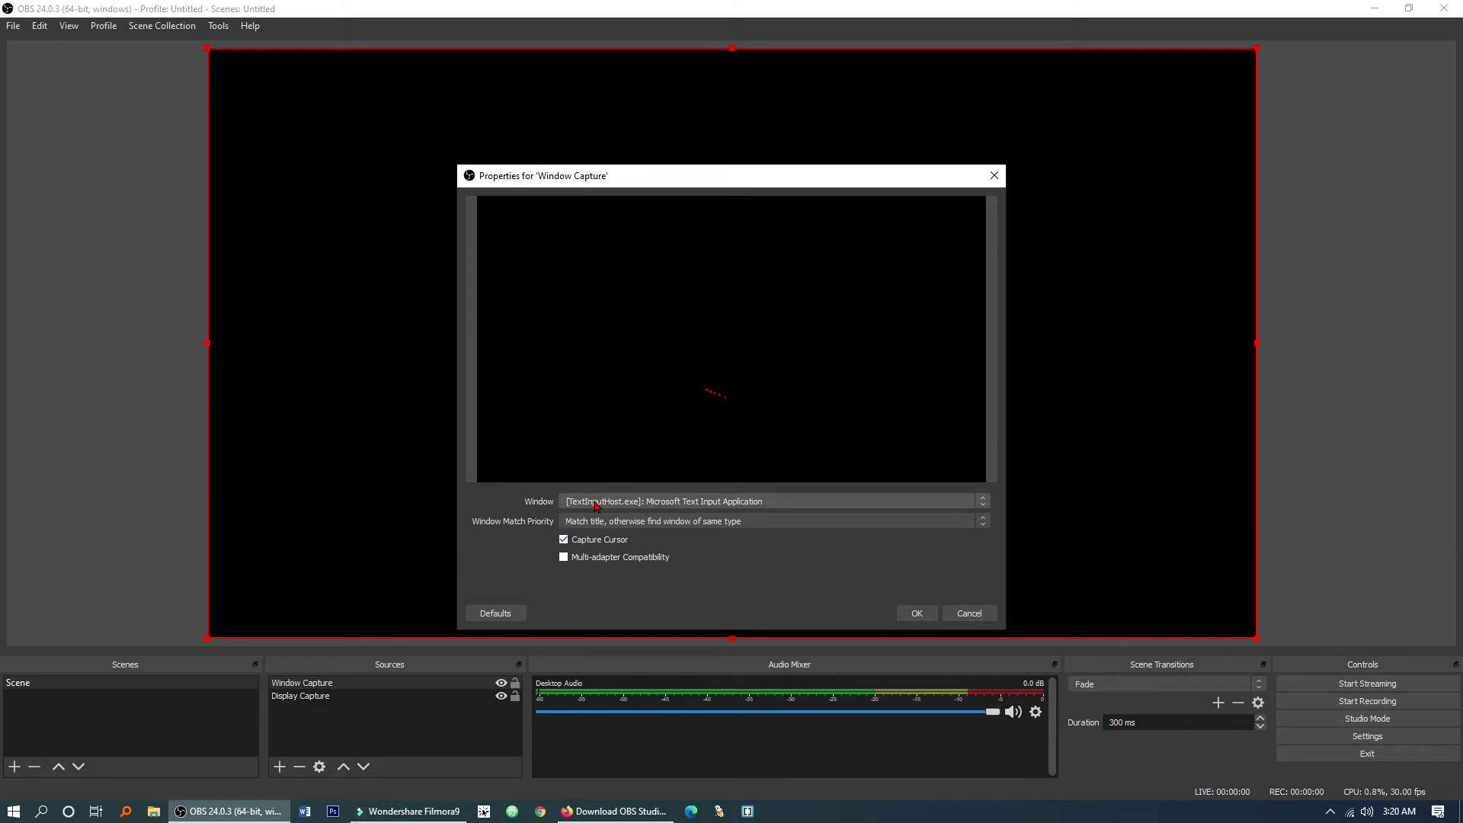
click(642, 503)
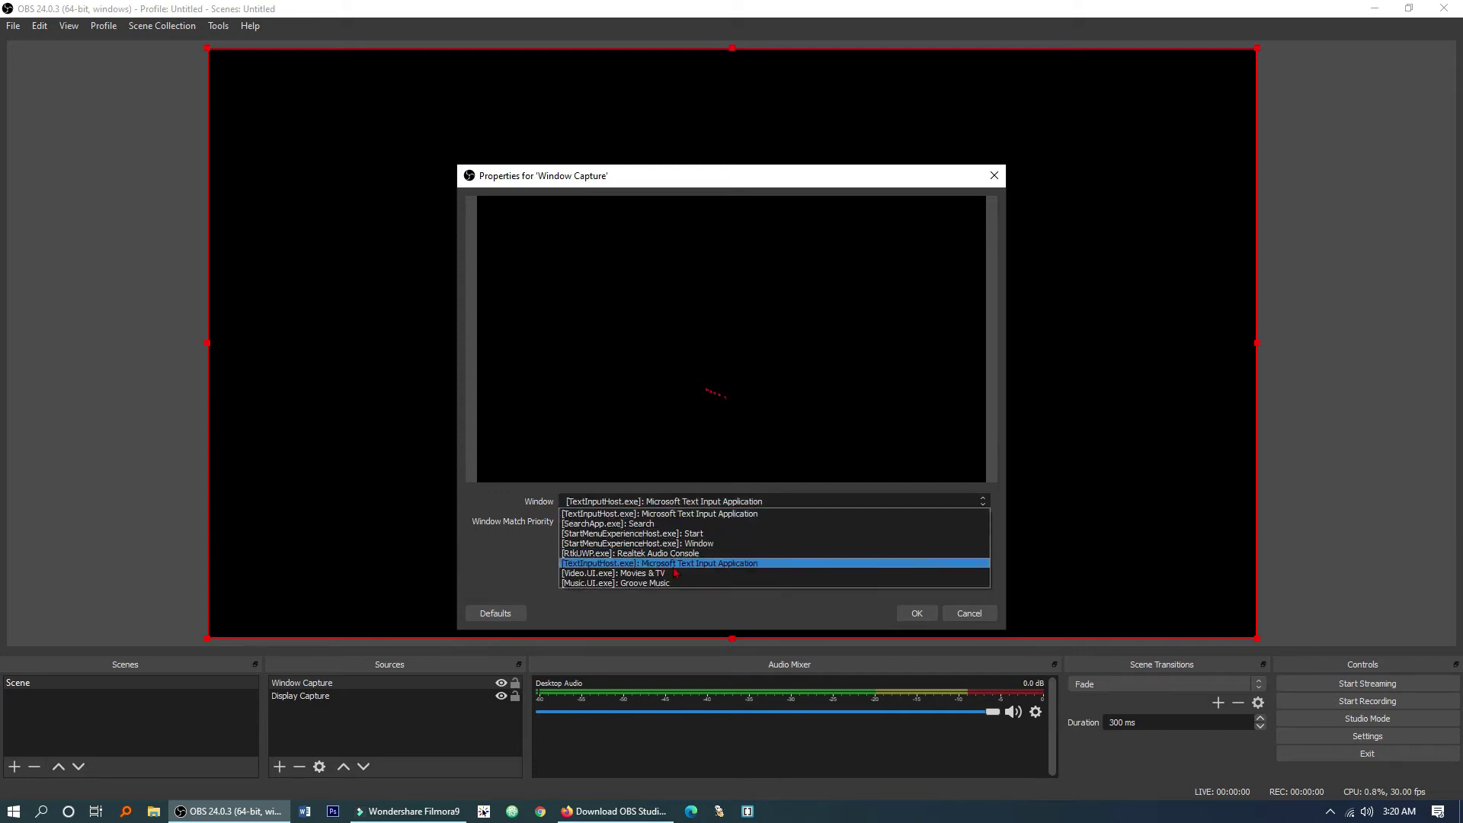
click(694, 514)
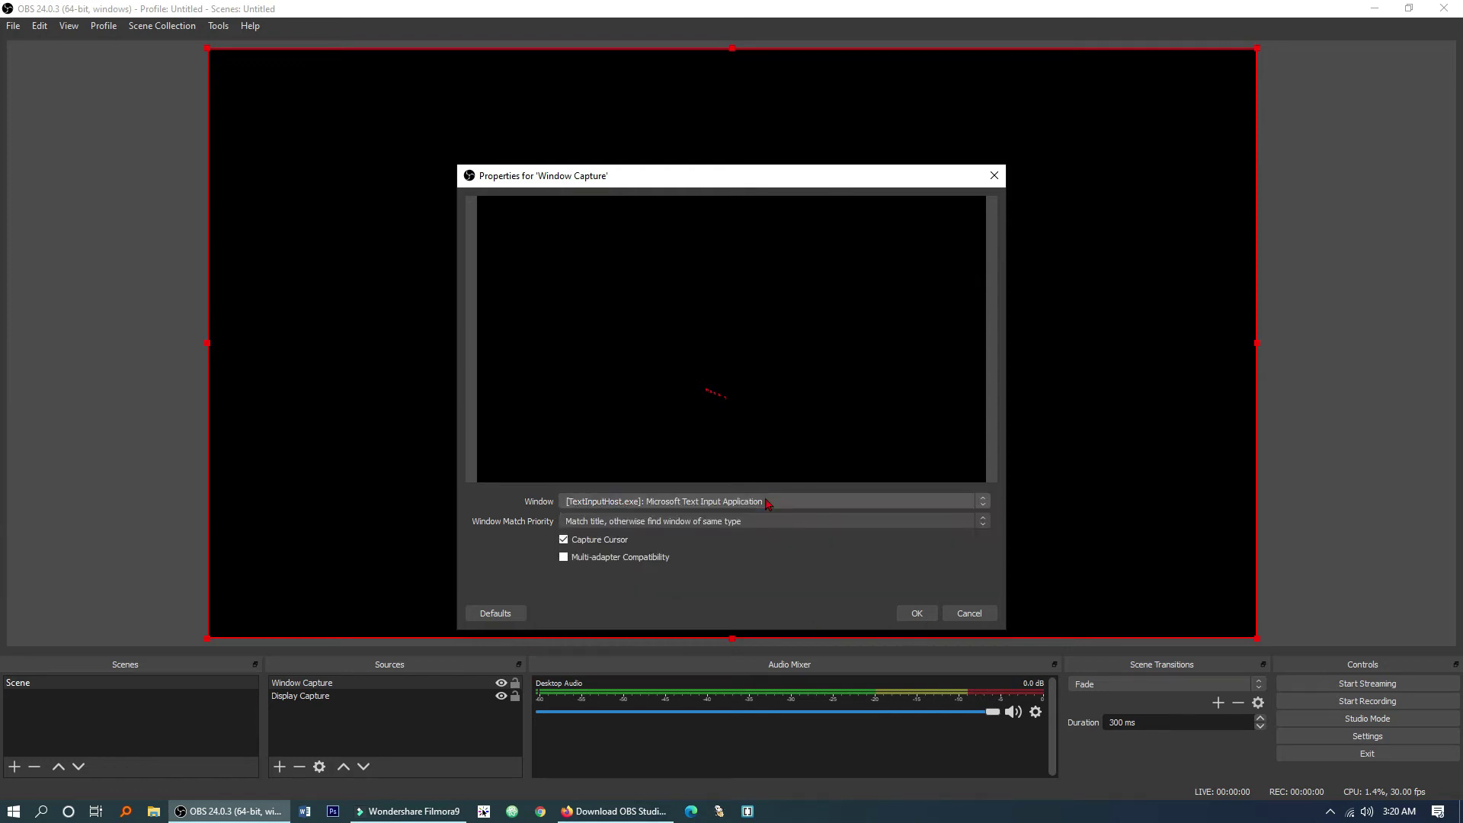
click(960, 616)
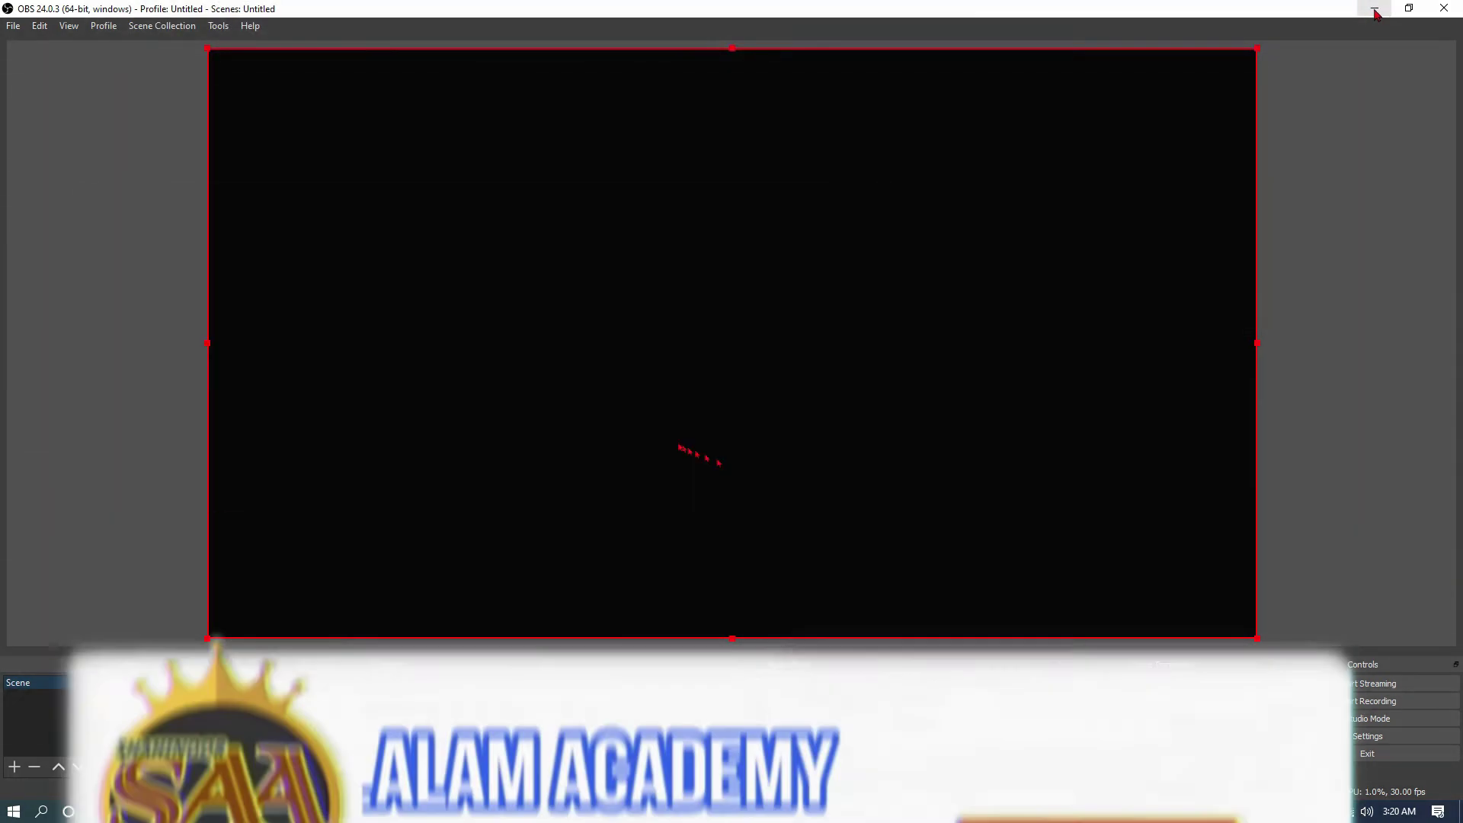
Switch to PowerPoint by opening Computer vs Human.pptx from the desktop's New folder, and dismiss the Office activation wizard
click(1375, 11)
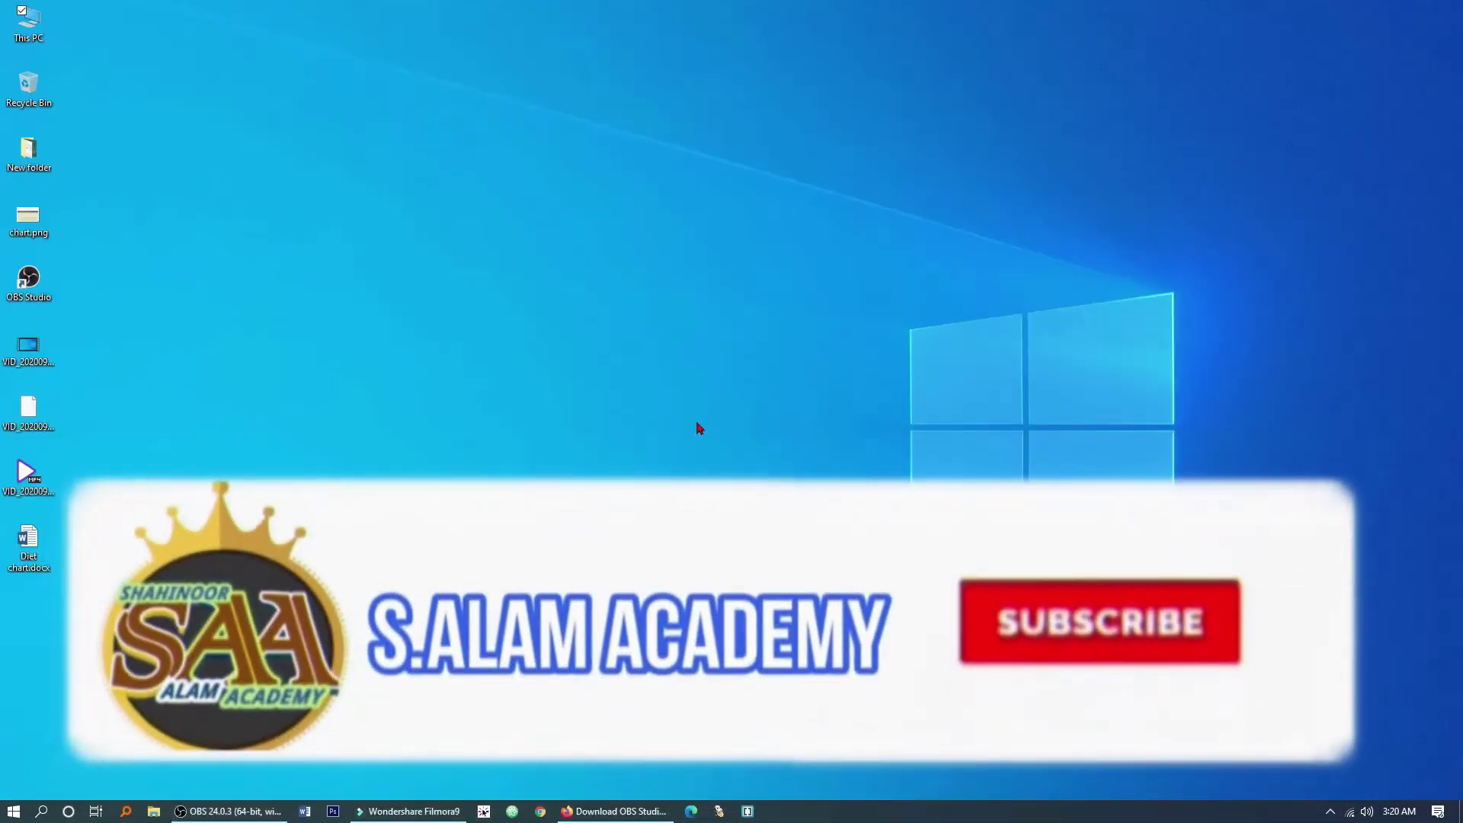
double_click(54, 156)
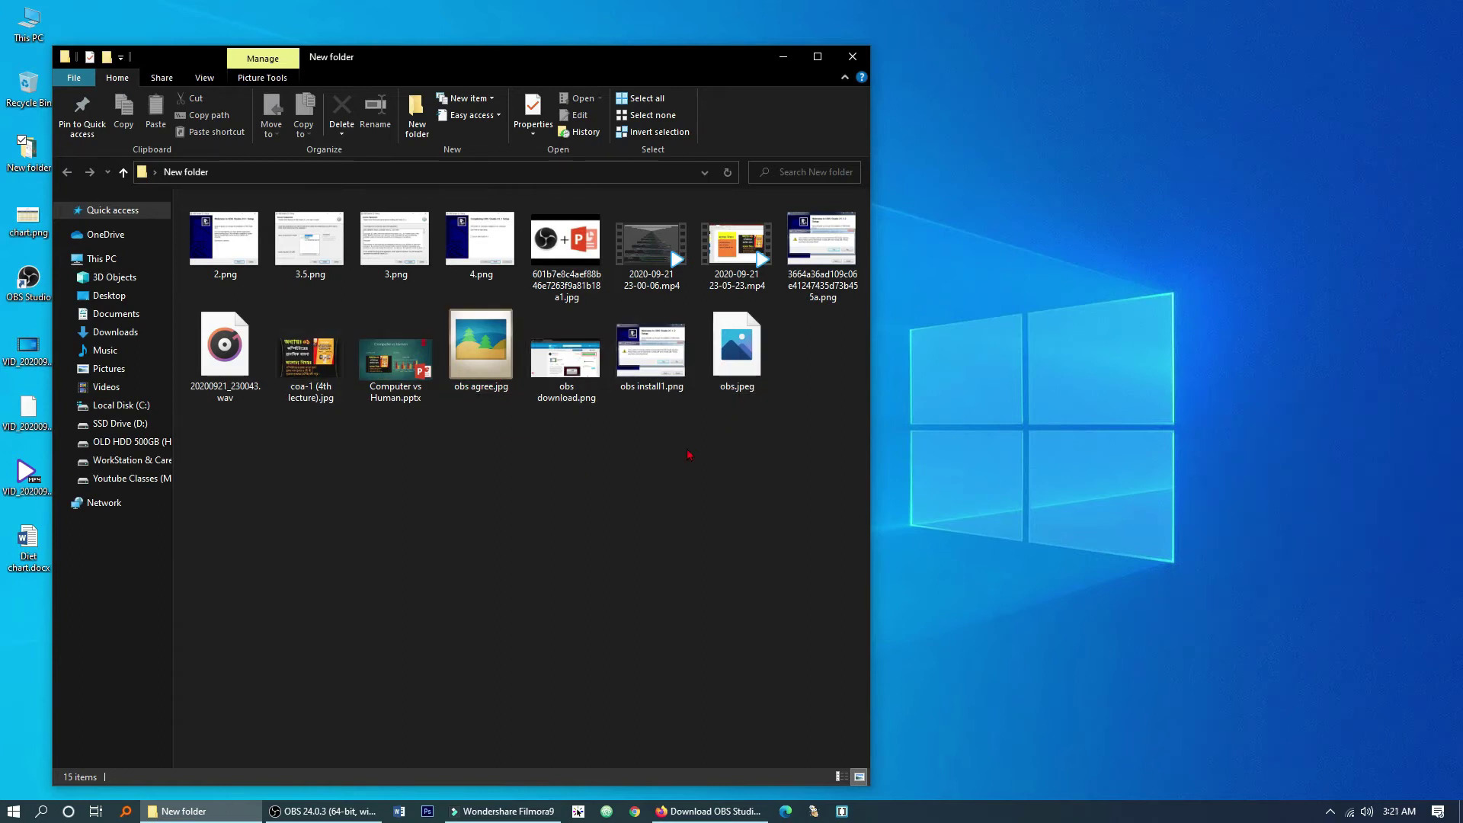
double_click(373, 379)
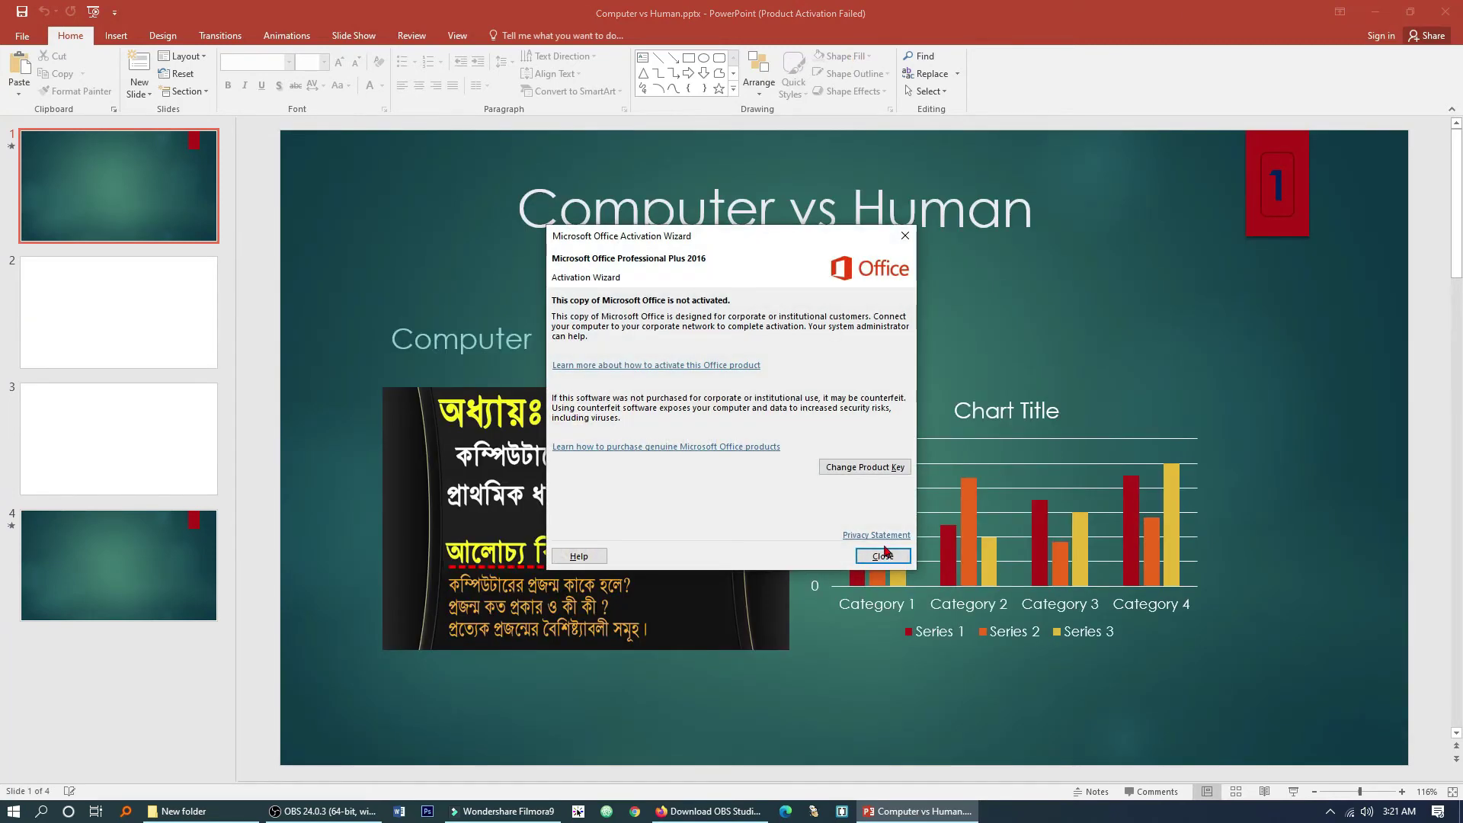
click(875, 563)
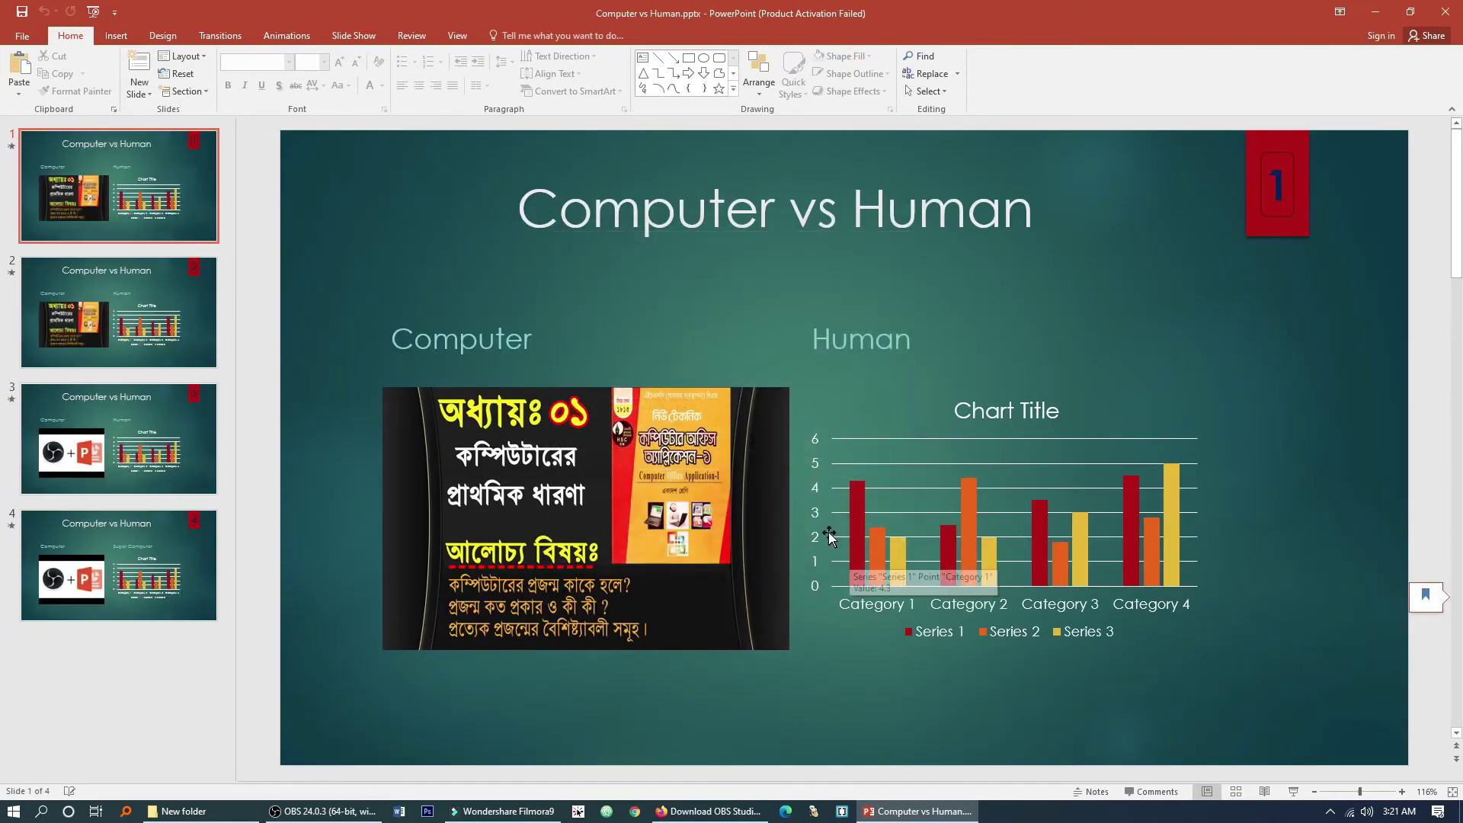